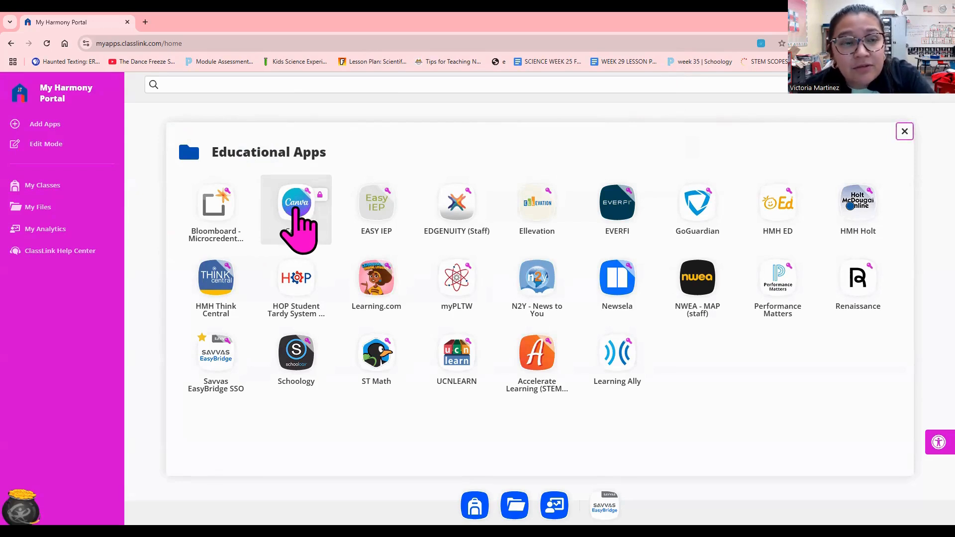
# - Open Canva from the Educational Apps folder and create a blank portrait worksheet design
pyautogui.click(296, 208)
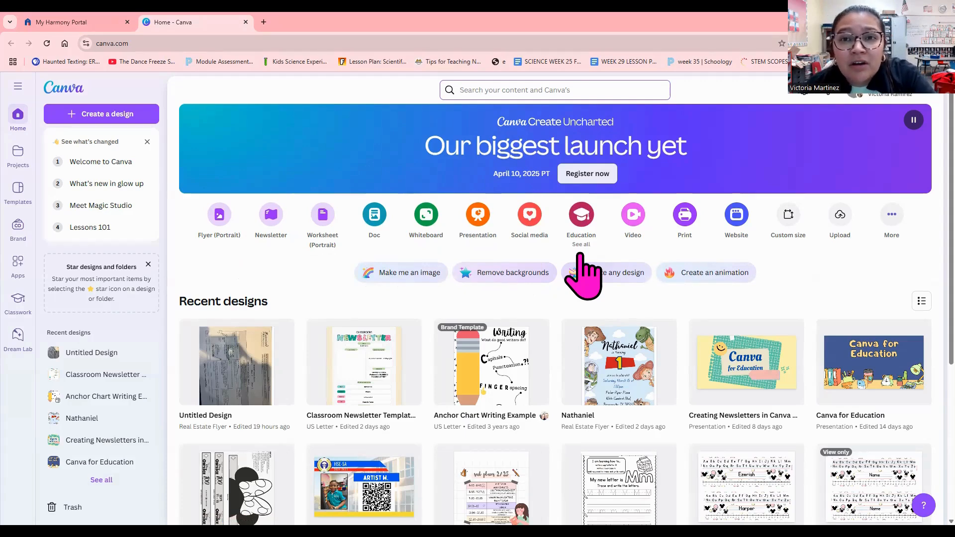
pyautogui.scroll(-1, 426, 220)
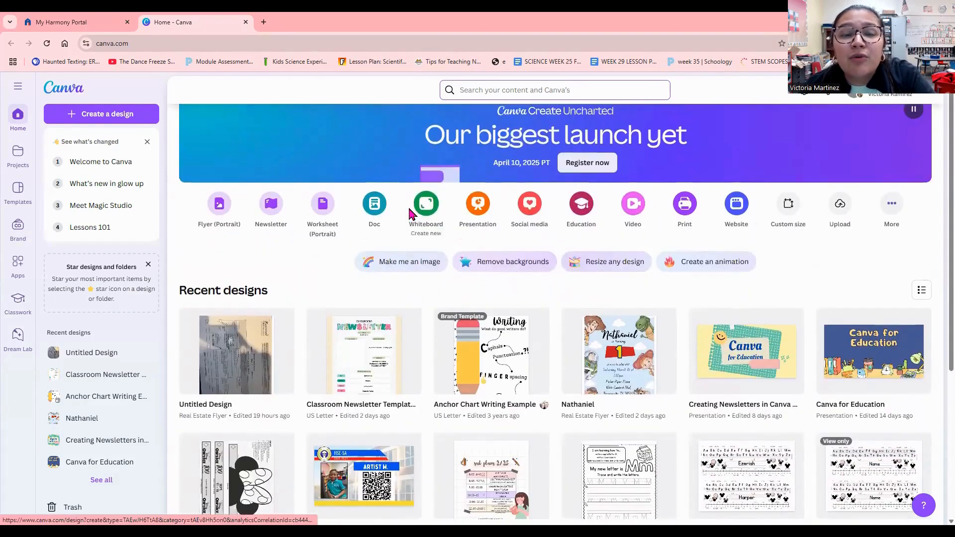
pyautogui.scroll(1, 411, 214)
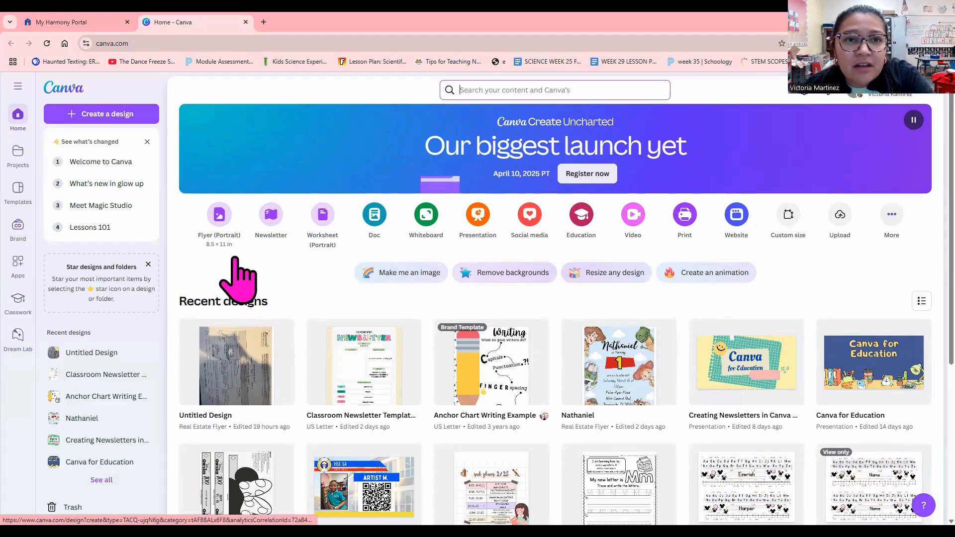
pyautogui.click(325, 224)
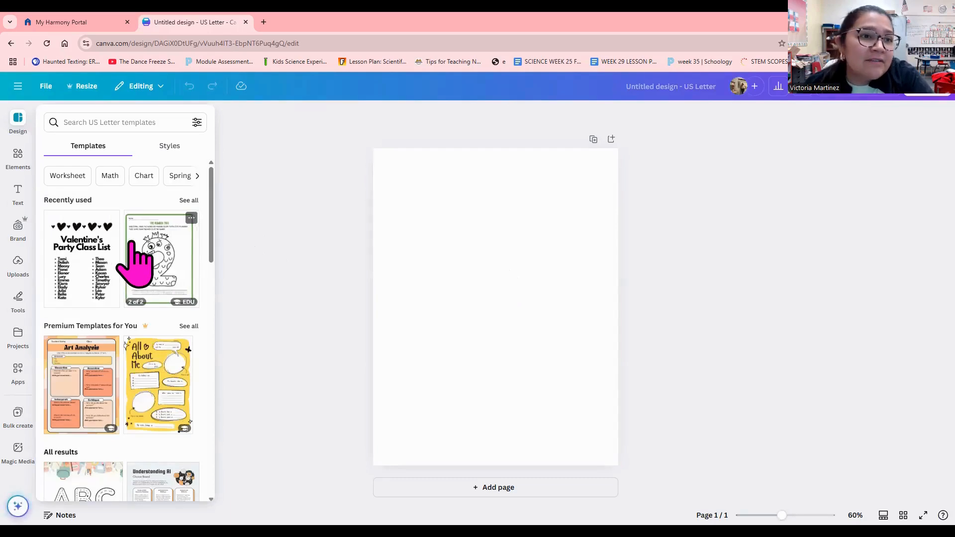
# - Browse the suggested worksheet templates to see which classroom layouts are offered
pyautogui.scroll(-2, 128, 241)
pyautogui.scroll(-6, 133, 258)
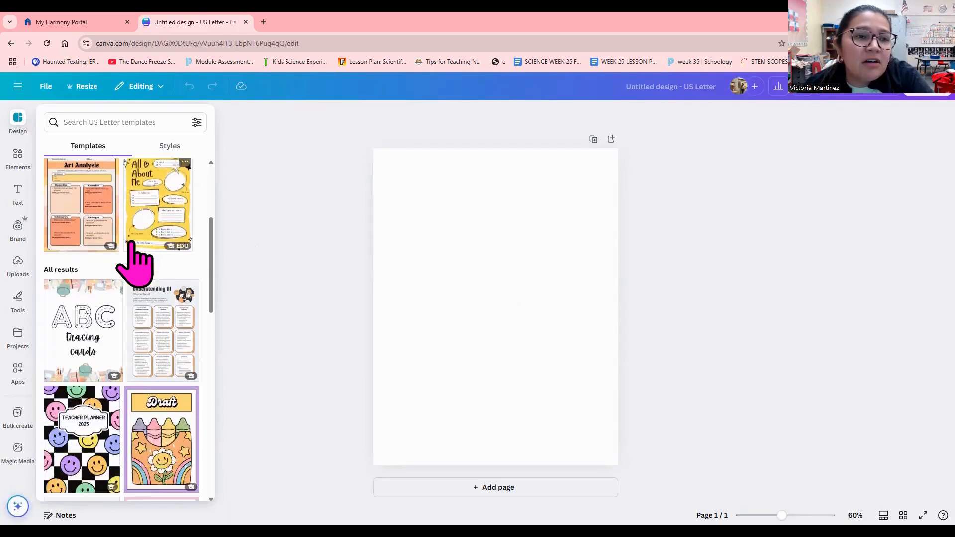
pyautogui.scroll(7, 134, 264)
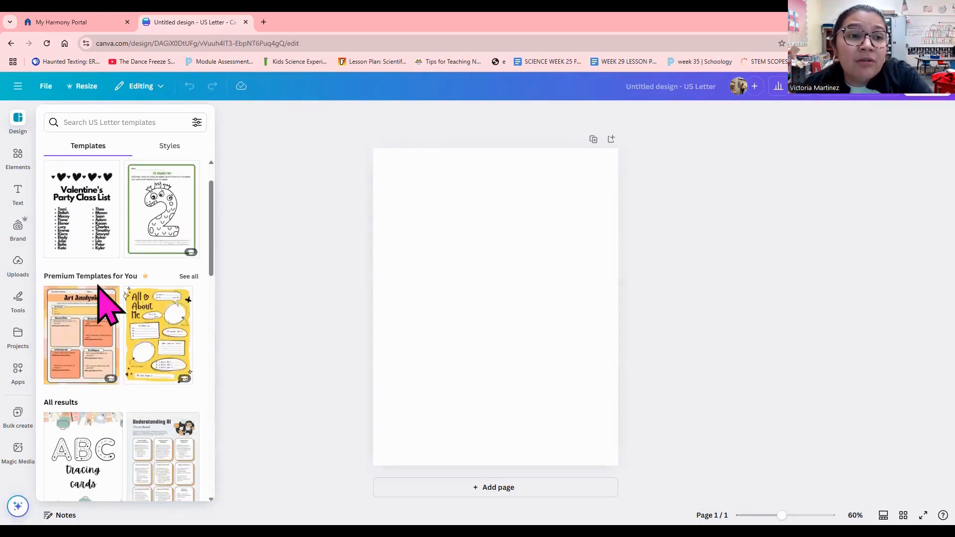
pyautogui.scroll(-4, 138, 288)
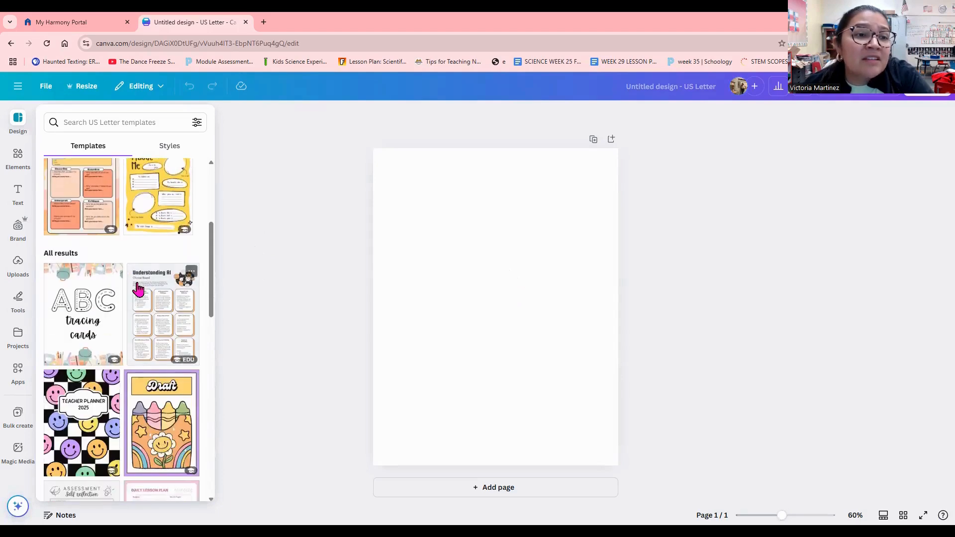
pyautogui.scroll(-1, 138, 288)
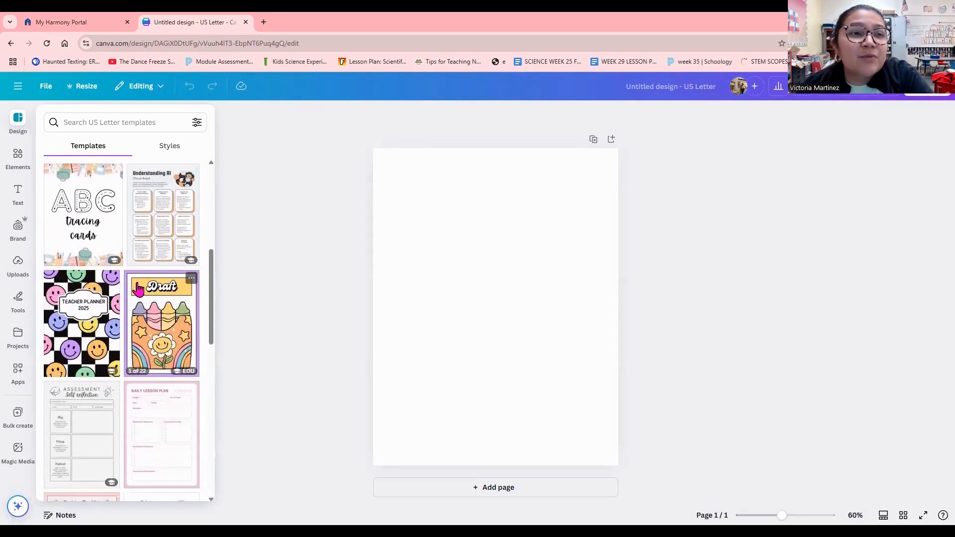
pyautogui.scroll(-1, 138, 288)
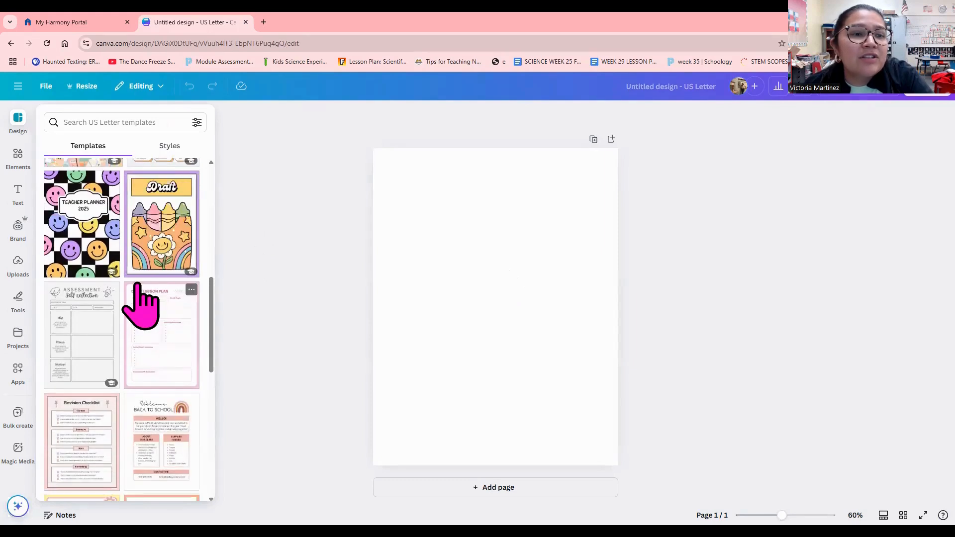
pyautogui.scroll(1, 139, 303)
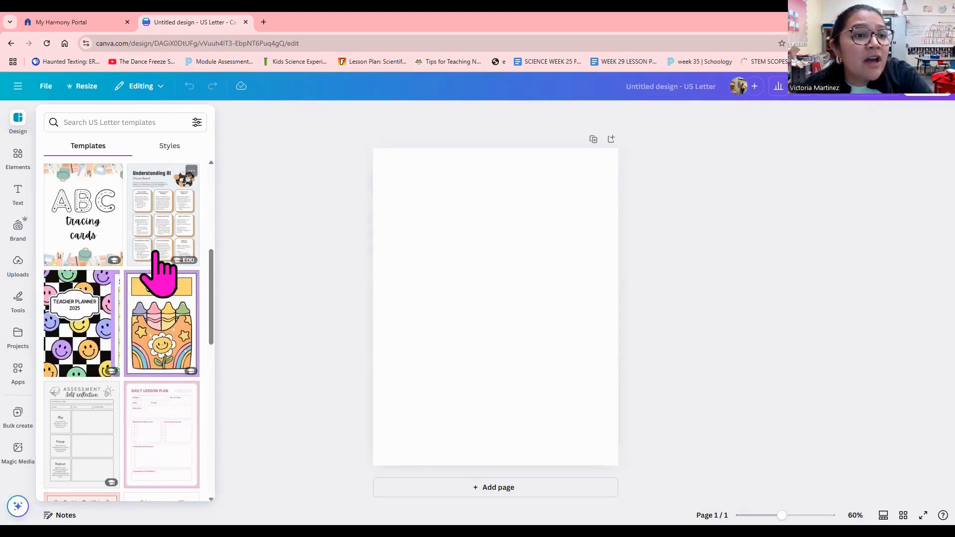
pyautogui.scroll(-3, 157, 259)
pyautogui.scroll(-6, 156, 271)
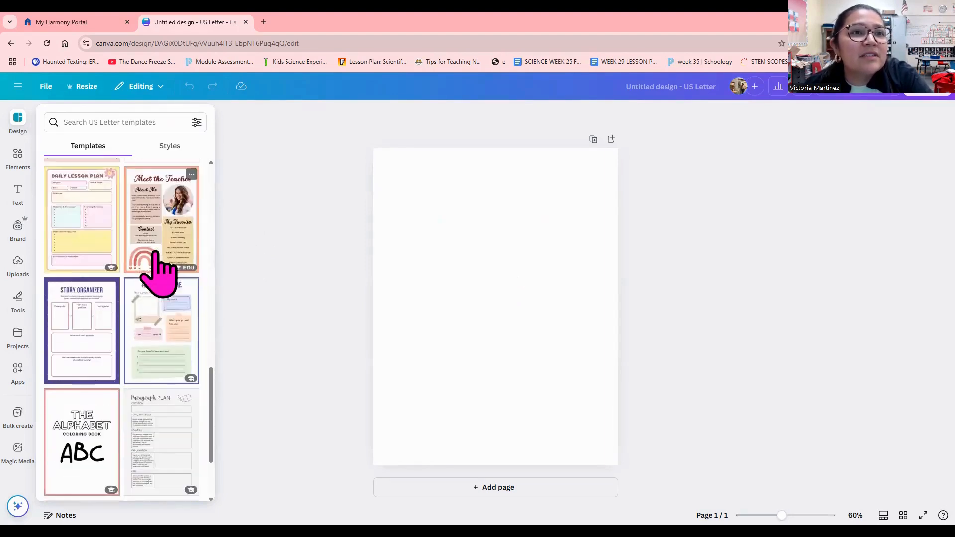
pyautogui.scroll(-10, 172, 234)
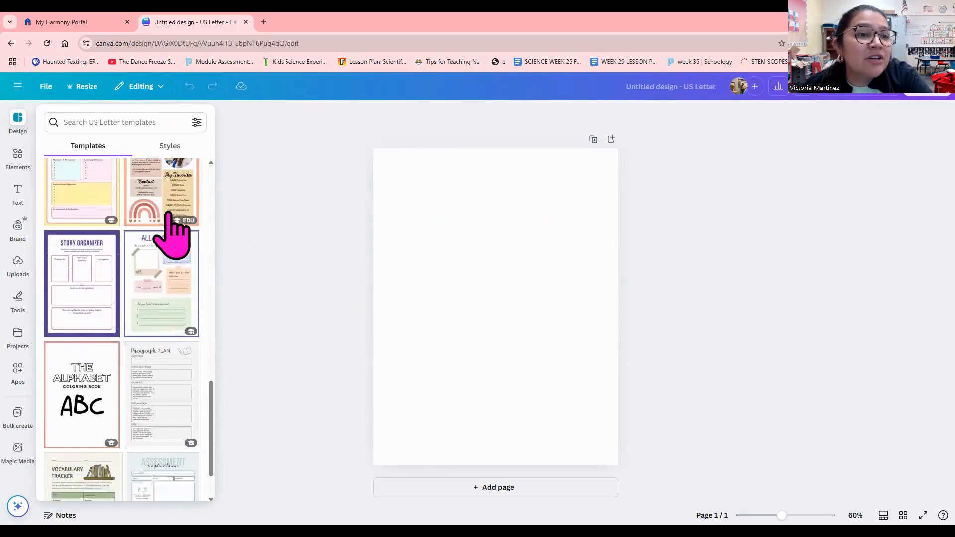
pyautogui.scroll(15, 171, 233)
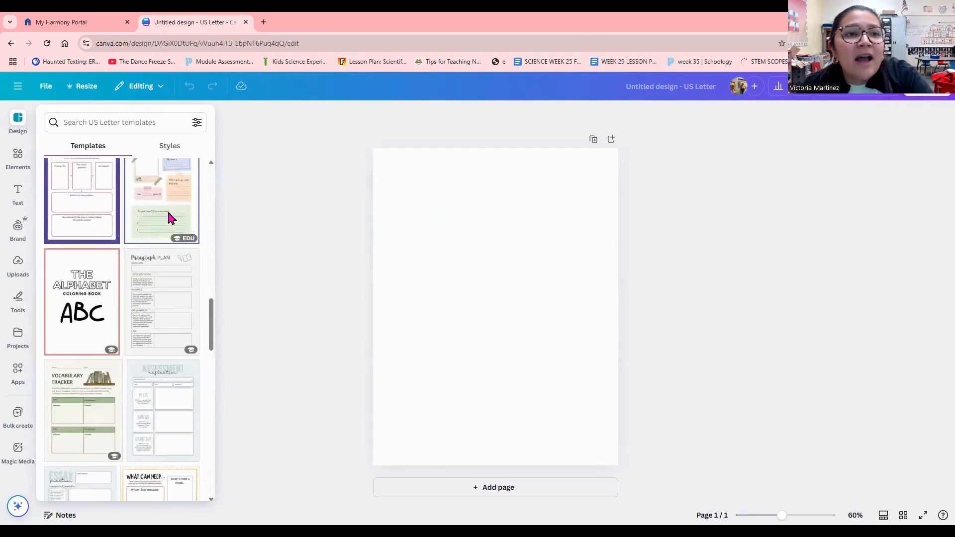
pyautogui.scroll(1, 169, 229)
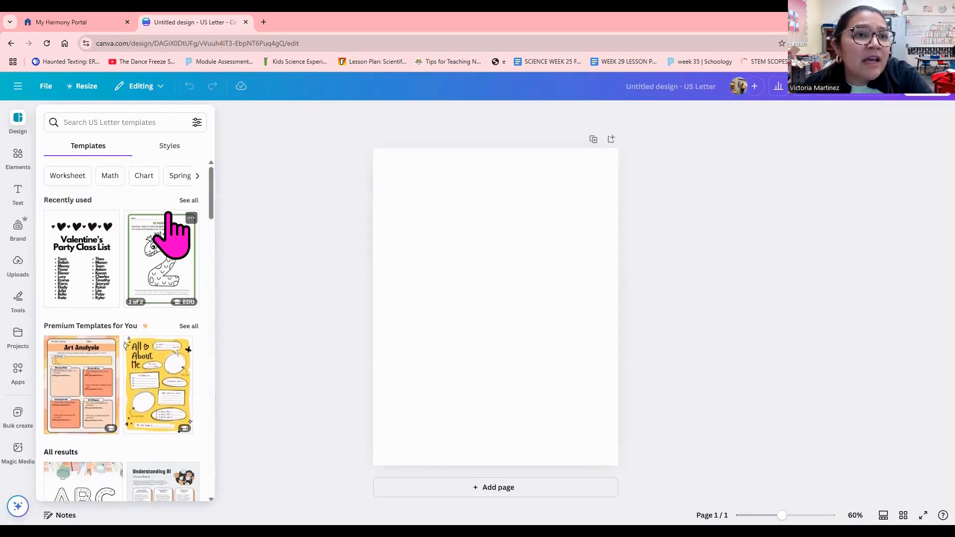
# - Search the templates for "newsletter" and apply the Kindergarten weekly newsletter template to the blank page
pyautogui.click(115, 124)
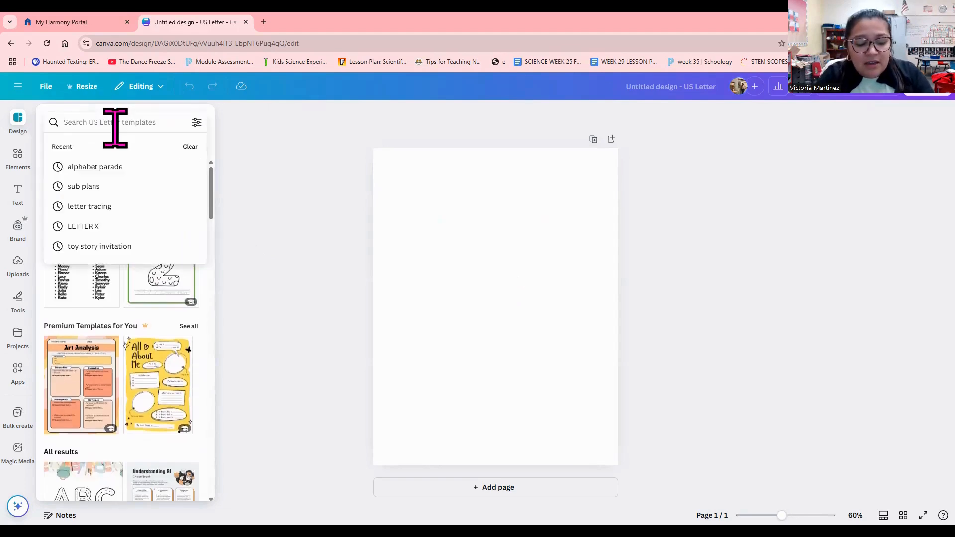
pyautogui.write('newsletter')
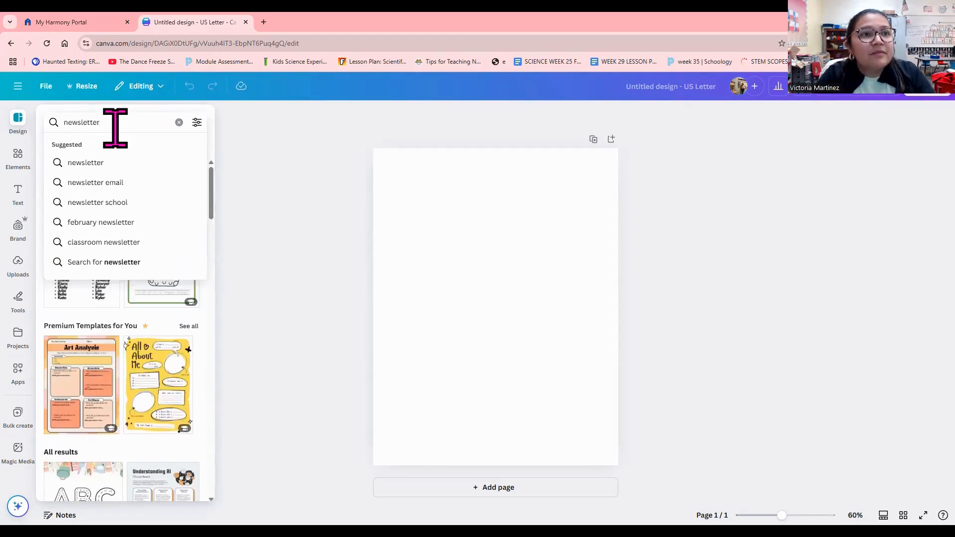
pyautogui.press('Return')
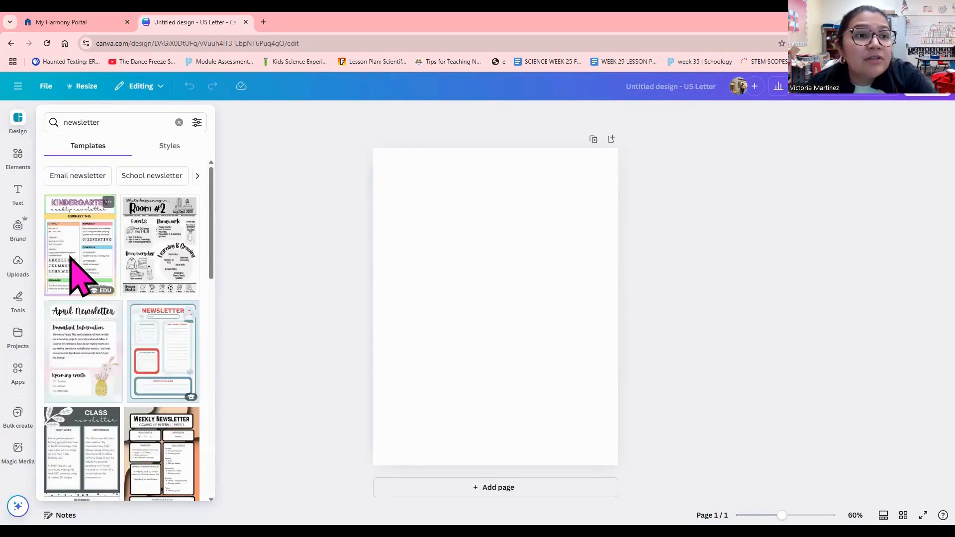
pyautogui.click(72, 258)
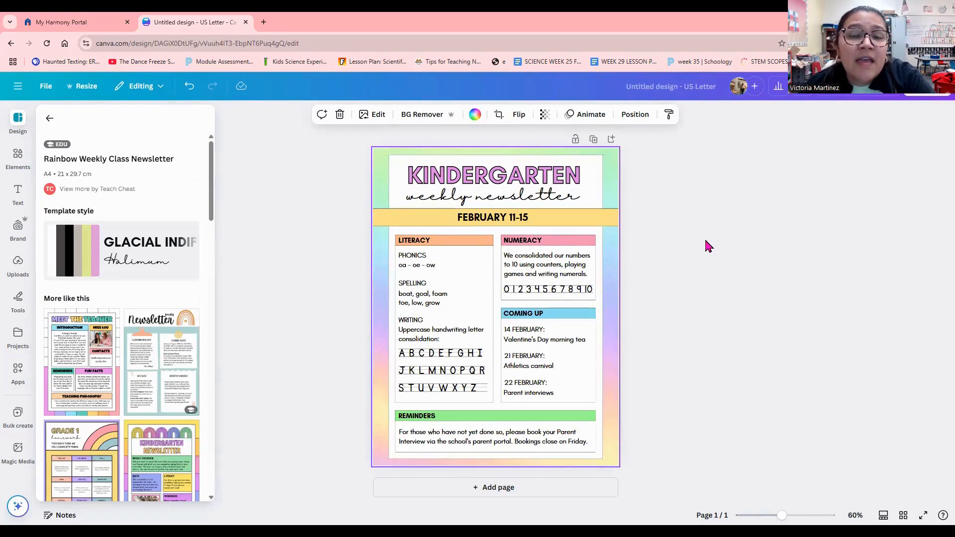
# - Select the text of the KINDERGARTEN title and display the library of available design elements
pyautogui.doubleClick(491, 177)
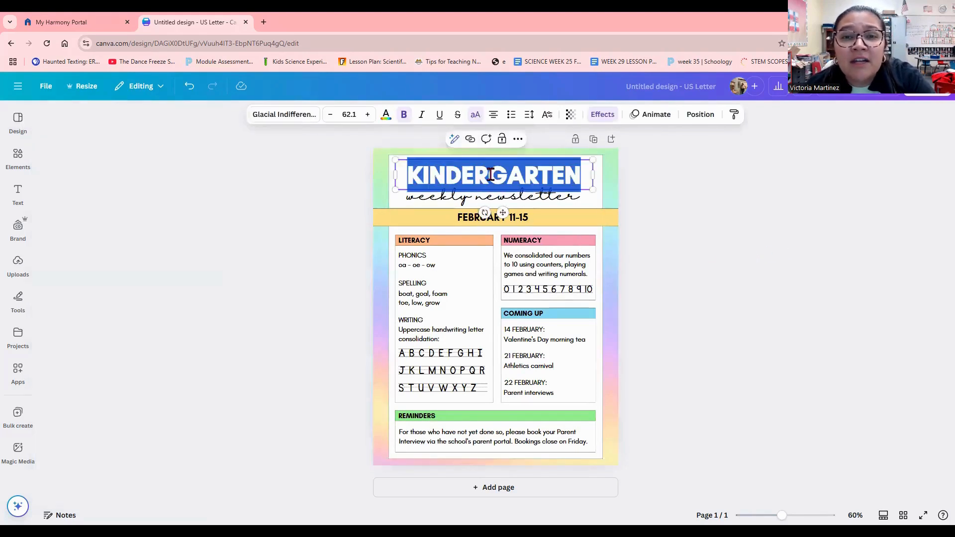
pyautogui.click(772, 217)
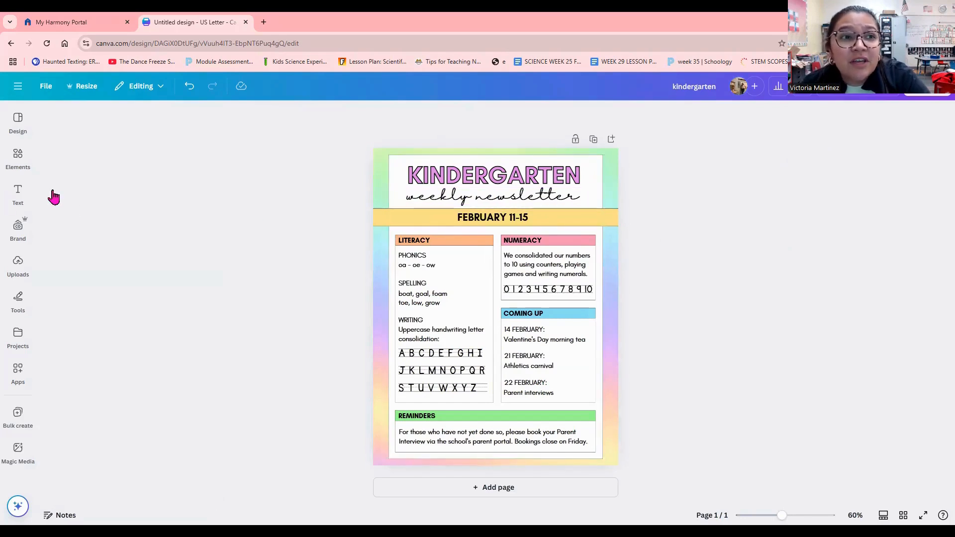
pyautogui.click(17, 193)
pyautogui.click(18, 157)
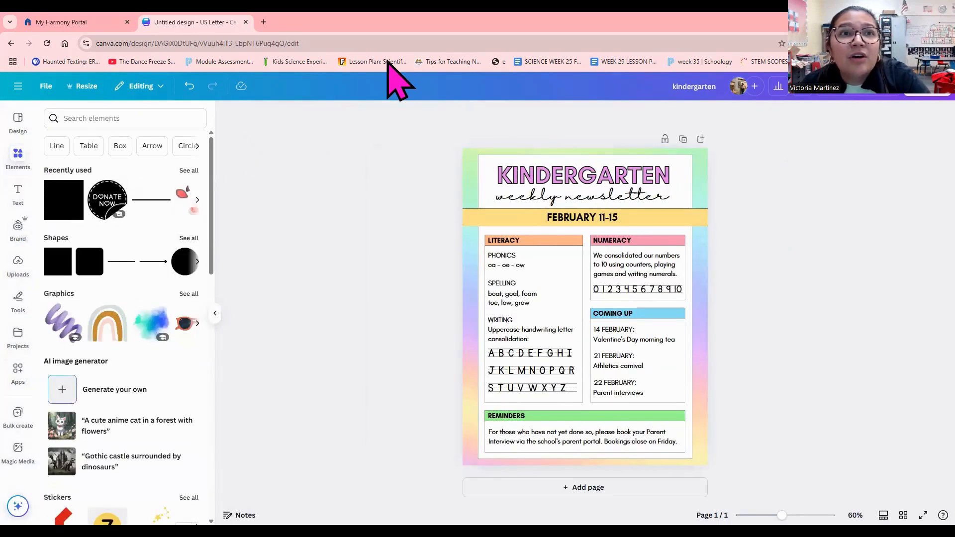
# - Search Google Images for "rainbow" in a new browser tab
pyautogui.click(263, 21)
pyautogui.write('rainbow')
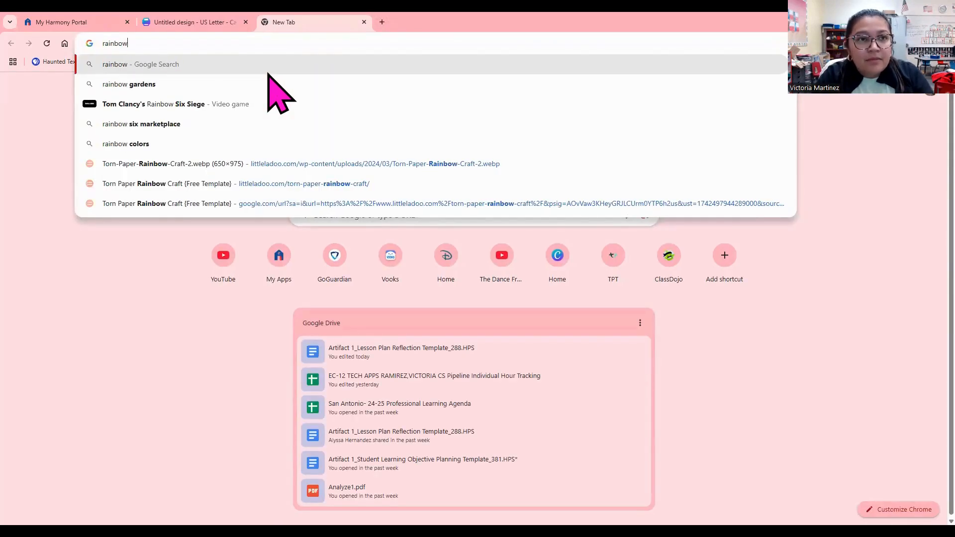
pyautogui.press('Return')
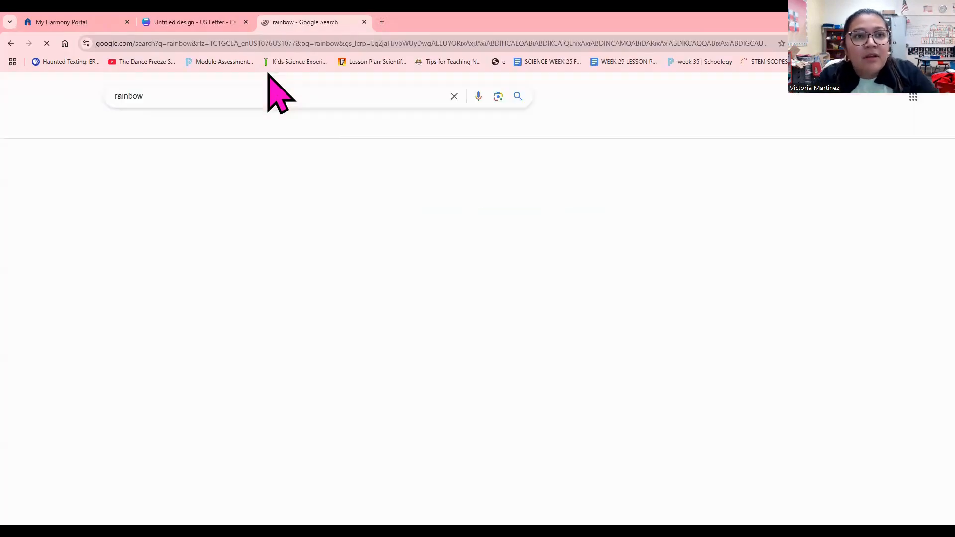
pyautogui.click(143, 129)
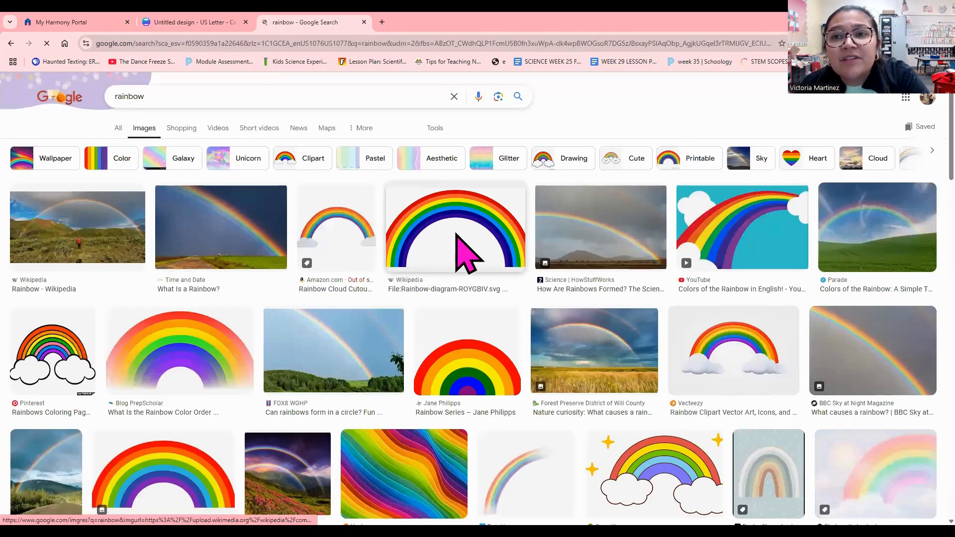
# - Copy the cartoon rainbow with two white clouds from the Pinterest image result
pyautogui.click(455, 234)
pyautogui.rightClick(737, 263)
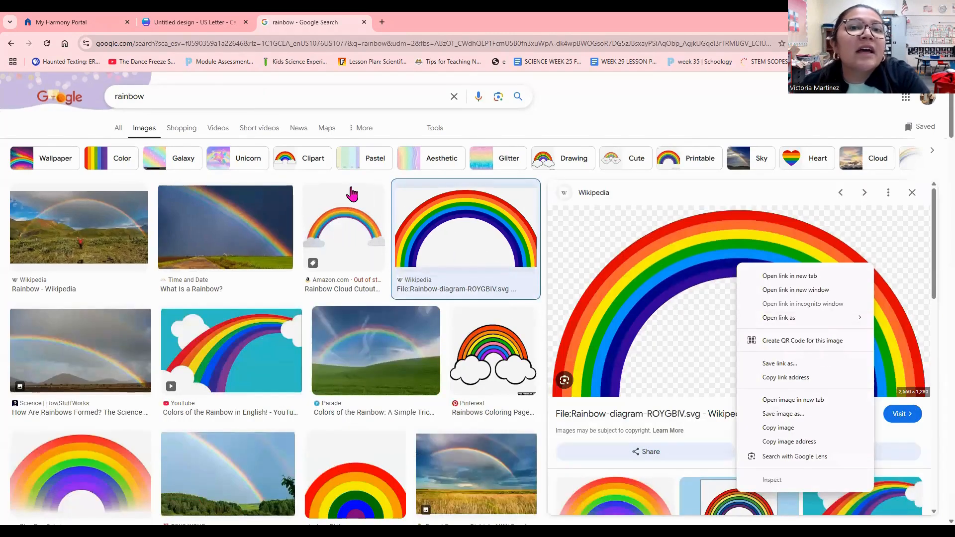
pyautogui.scroll(-3, 352, 194)
pyautogui.click(505, 219)
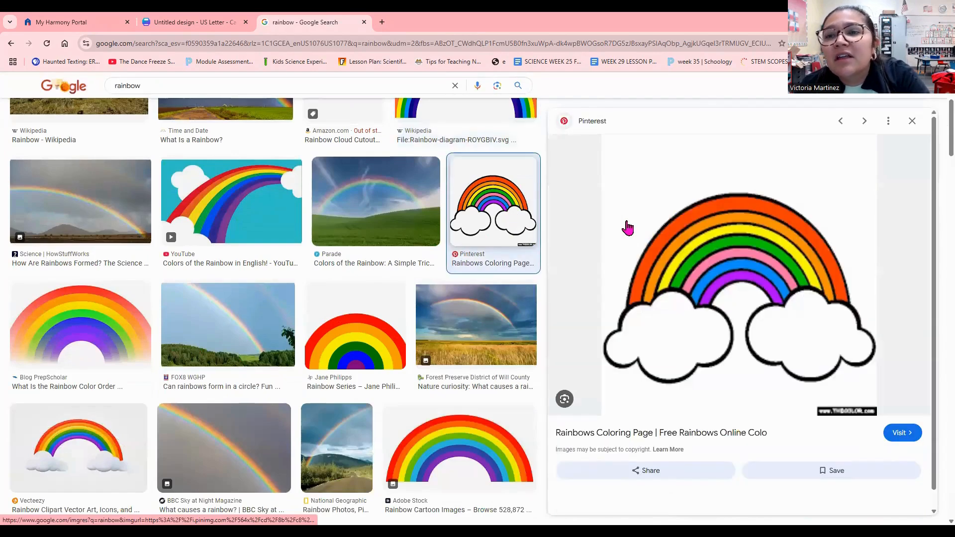
pyautogui.rightClick(733, 257)
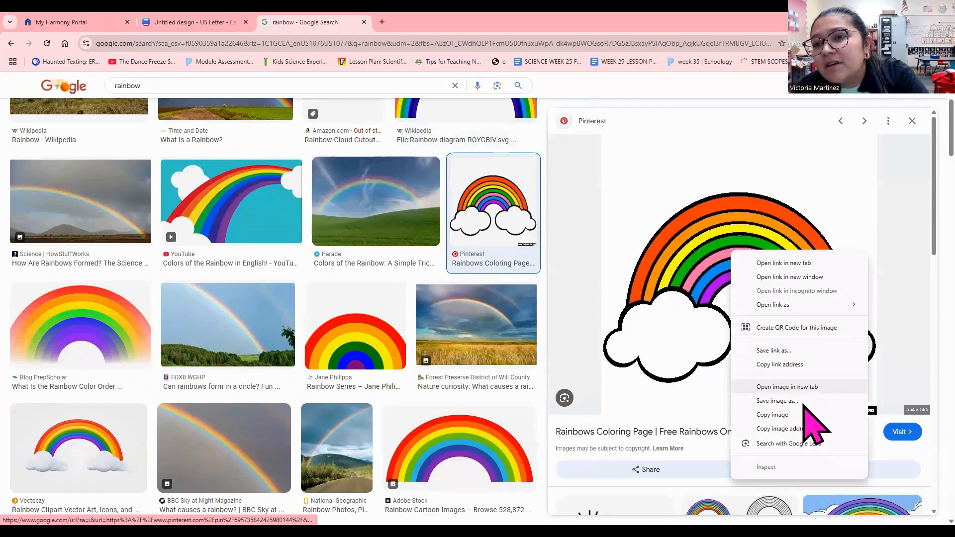
pyautogui.click(796, 415)
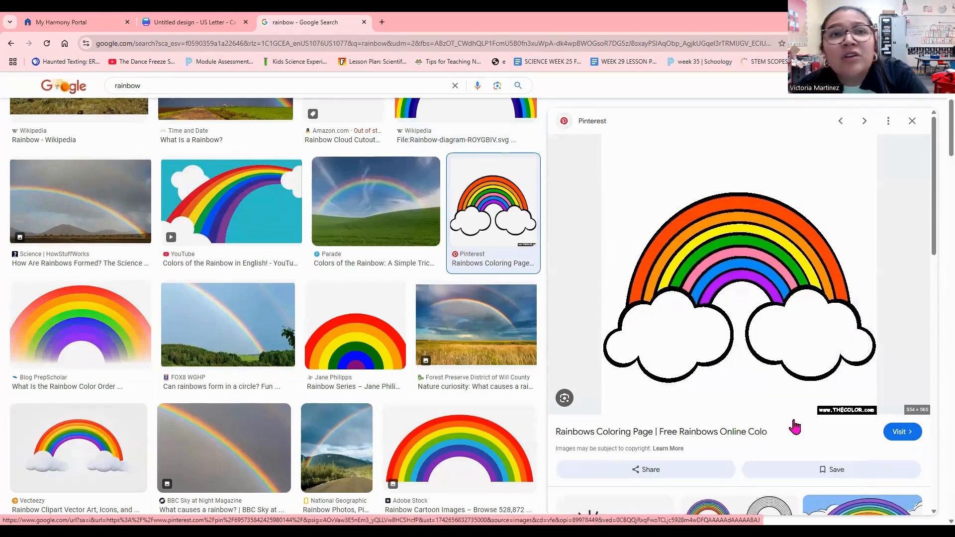
# - Switch back to the Canva newsletter and paste the copied rainbow image onto the page
pyautogui.click(199, 22)
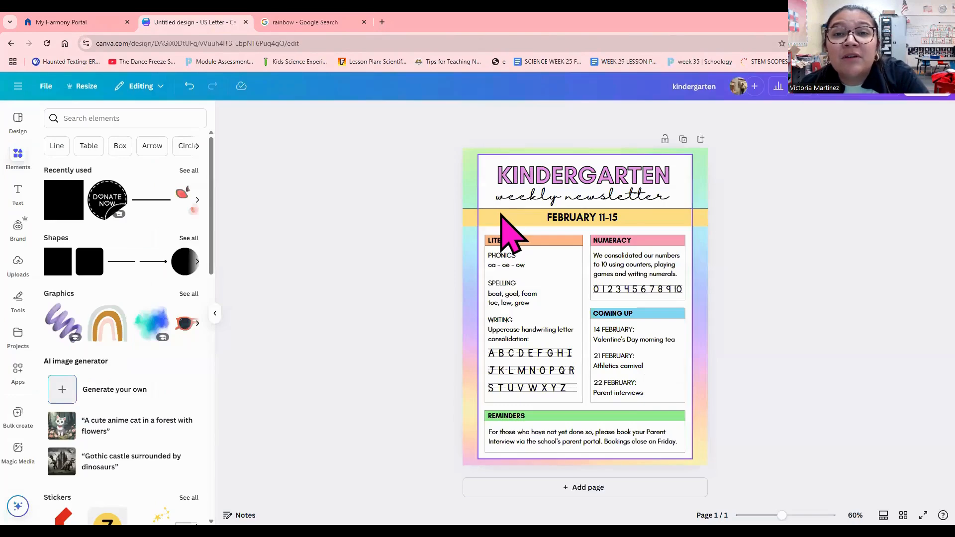
pyautogui.rightClick(502, 215)
pyautogui.click(486, 192)
pyautogui.rightClick(486, 191)
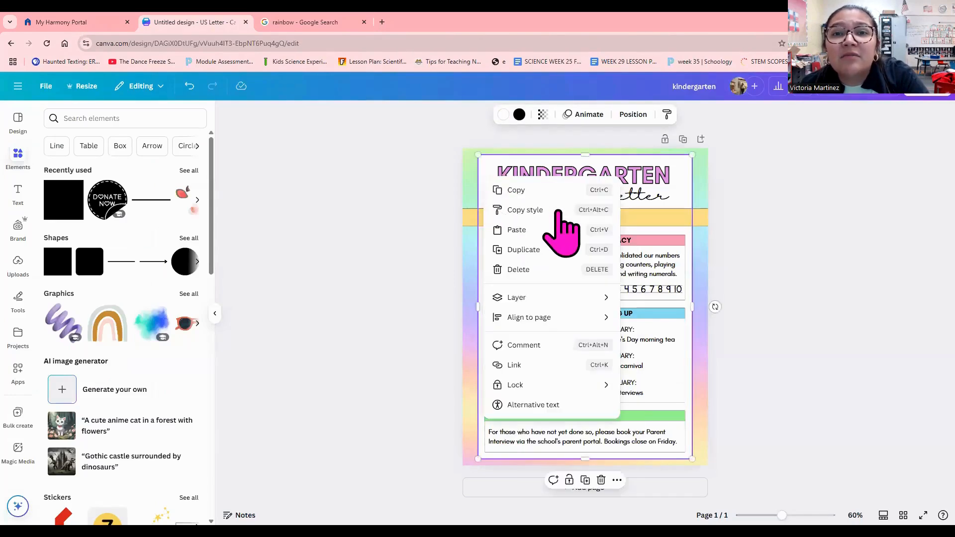
pyautogui.click(541, 231)
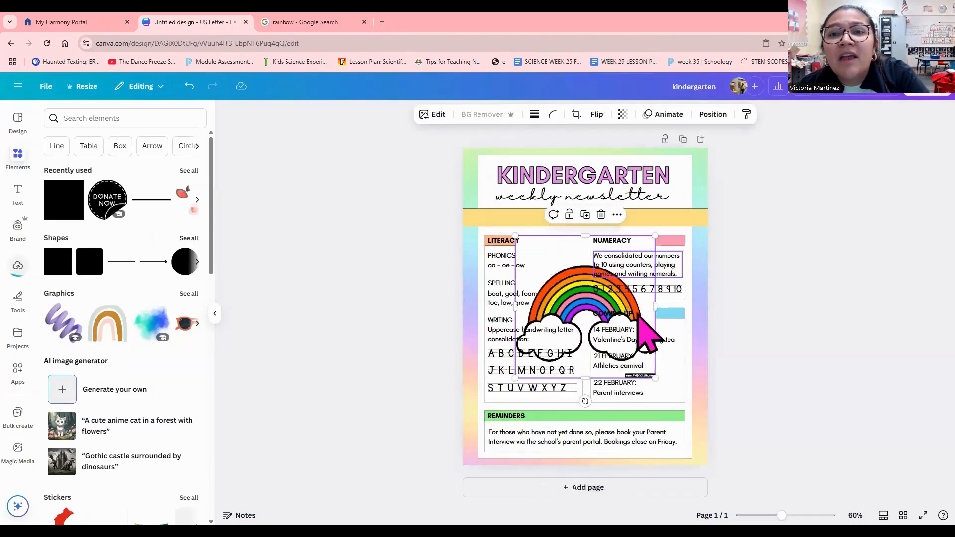
# - Move the rainbow image over the LITERACY section of the newsletter and apply the background remover to it
pyautogui.moveTo(596, 290); pyautogui.dragTo(553, 239)
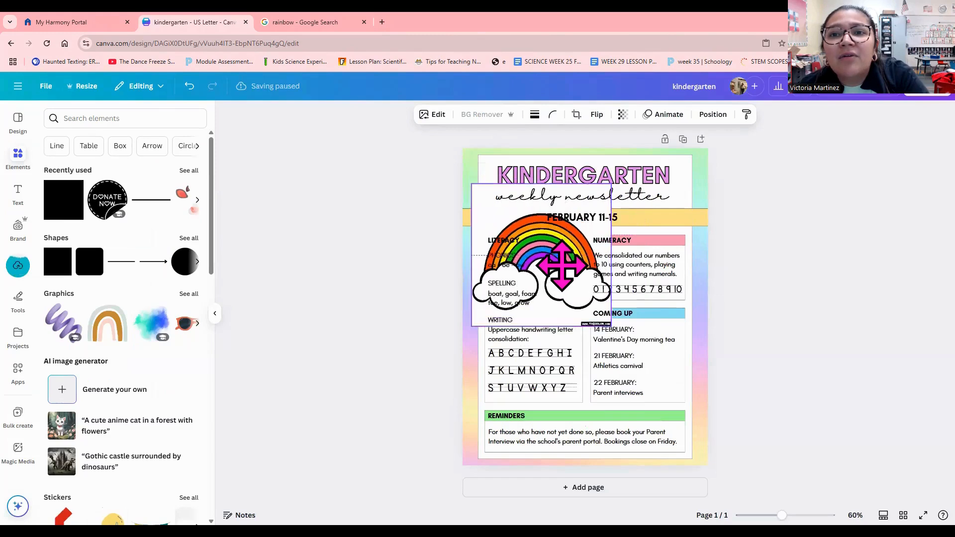
pyautogui.moveTo(611, 268); pyautogui.dragTo(528, 243)
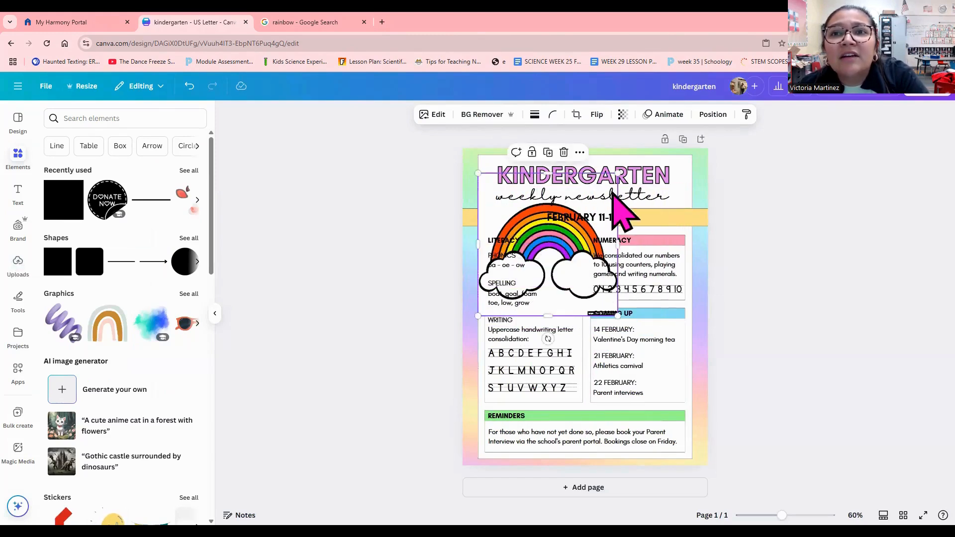
pyautogui.click(492, 116)
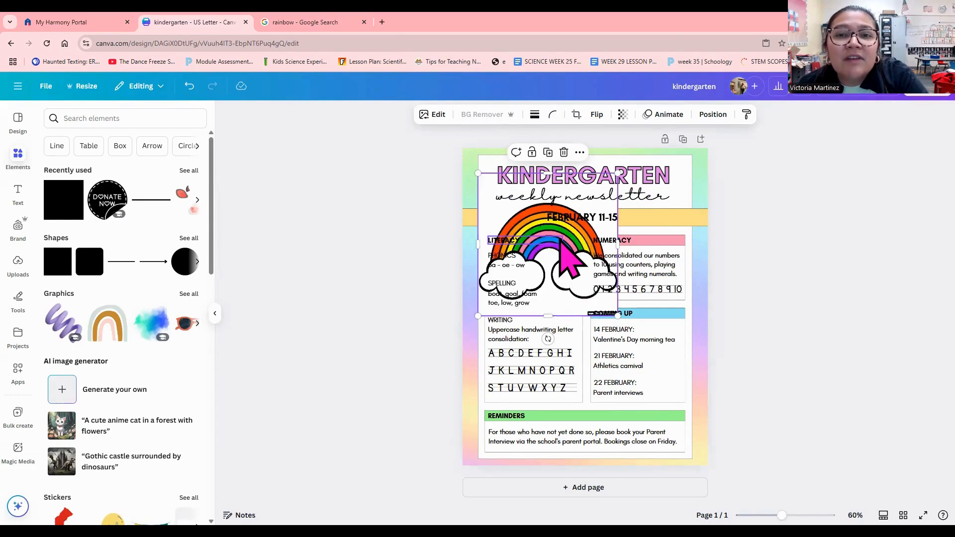
pyautogui.moveTo(562, 232); pyautogui.dragTo(523, 210)
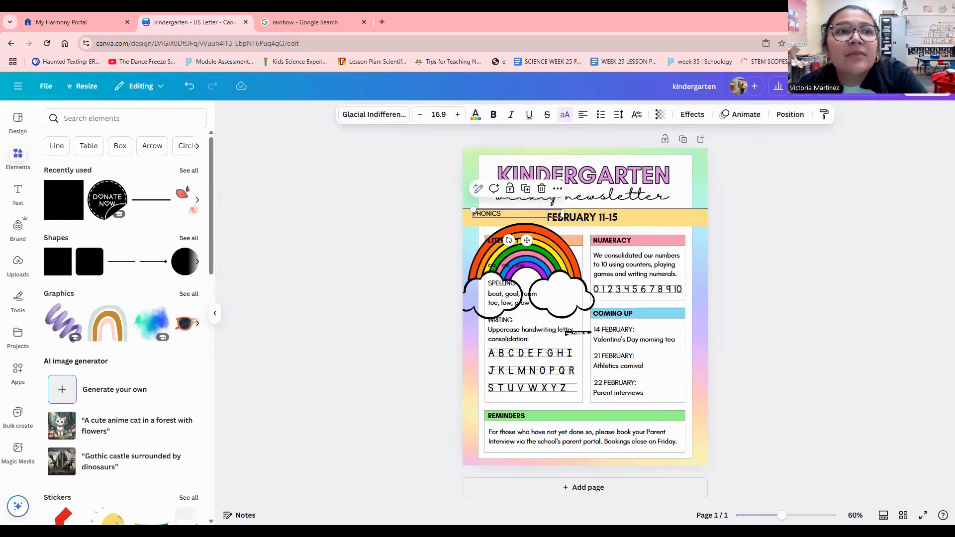
# - Undo the accidental move of the PHONICS text, then shrink the rainbow image and place it on the yellow banner beside FEBRUARY 11-15
pyautogui.click(189, 86)
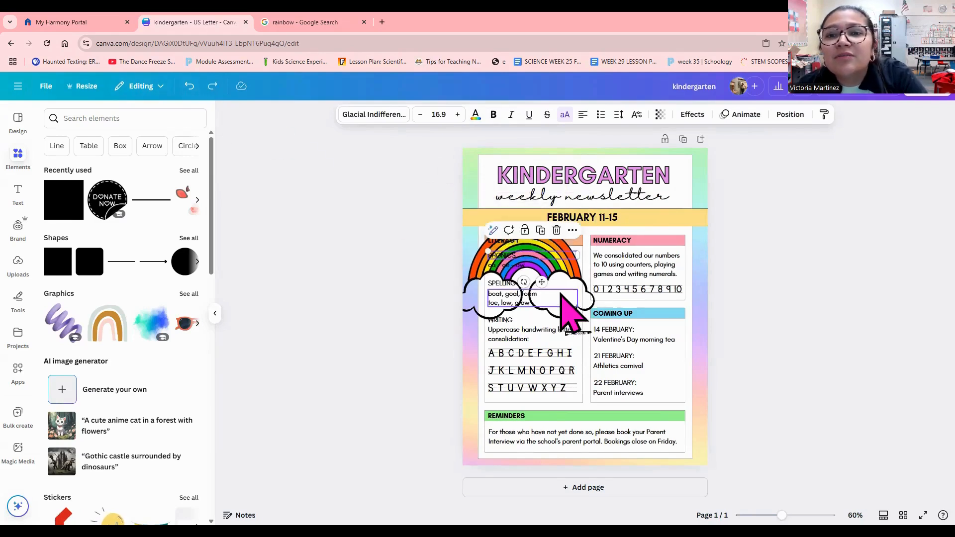
pyautogui.click(482, 279)
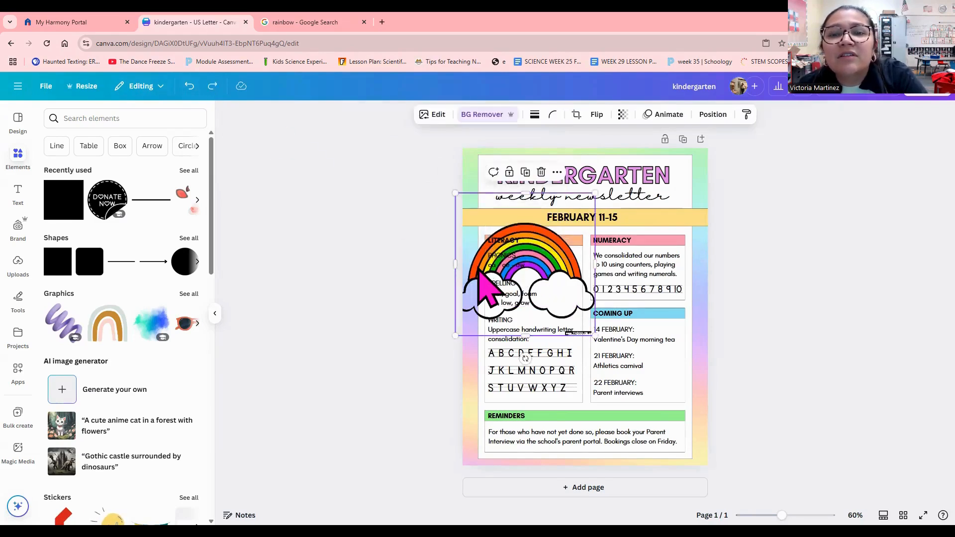
pyautogui.moveTo(527, 224); pyautogui.dragTo(522, 164)
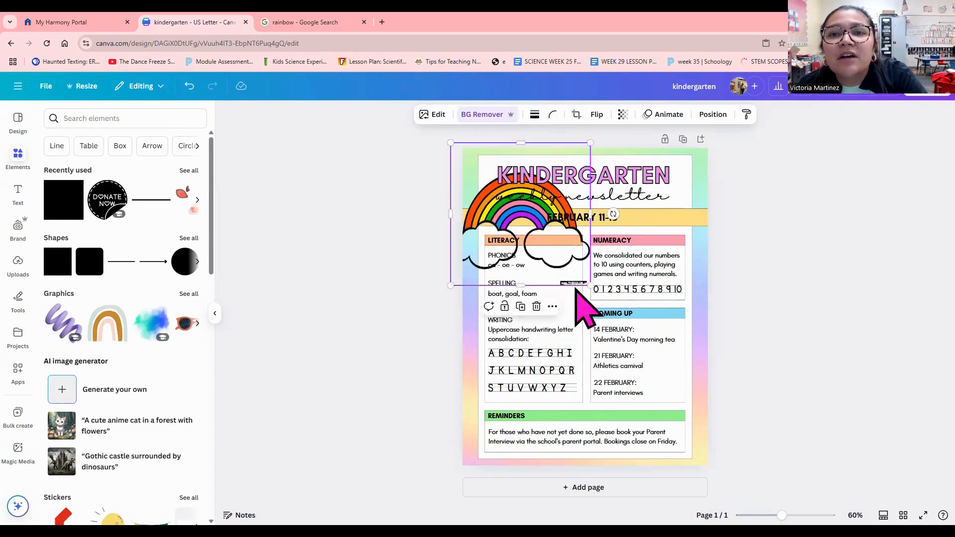
pyautogui.moveTo(553, 236); pyautogui.dragTo(498, 191)
pyautogui.moveTo(690, 225); pyautogui.dragTo(653, 215)
pyautogui.click(750, 238)
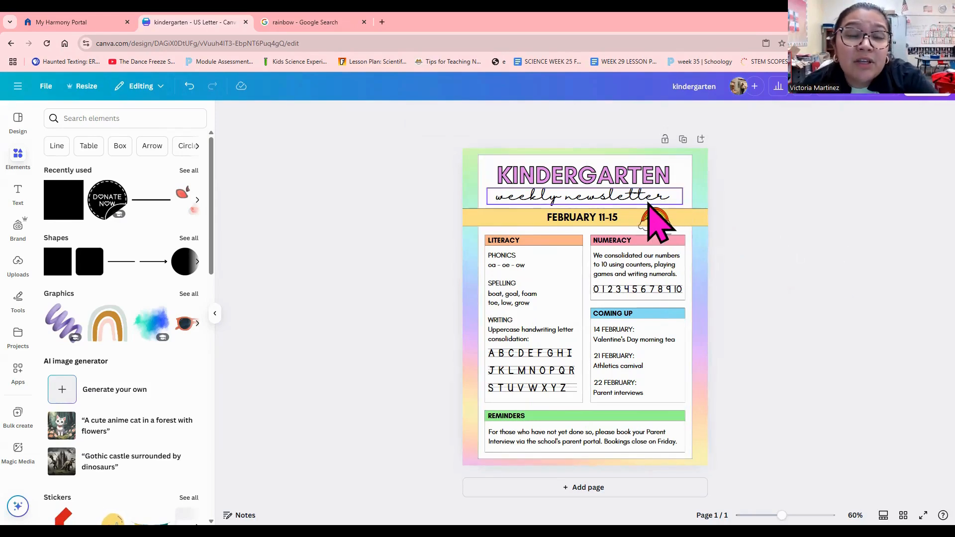
pyautogui.click(656, 219)
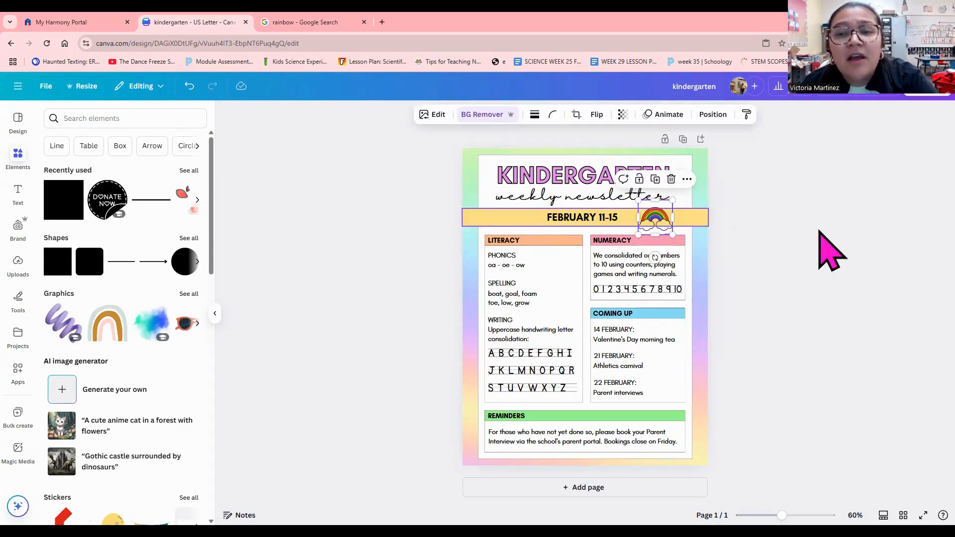
pyautogui.click(824, 247)
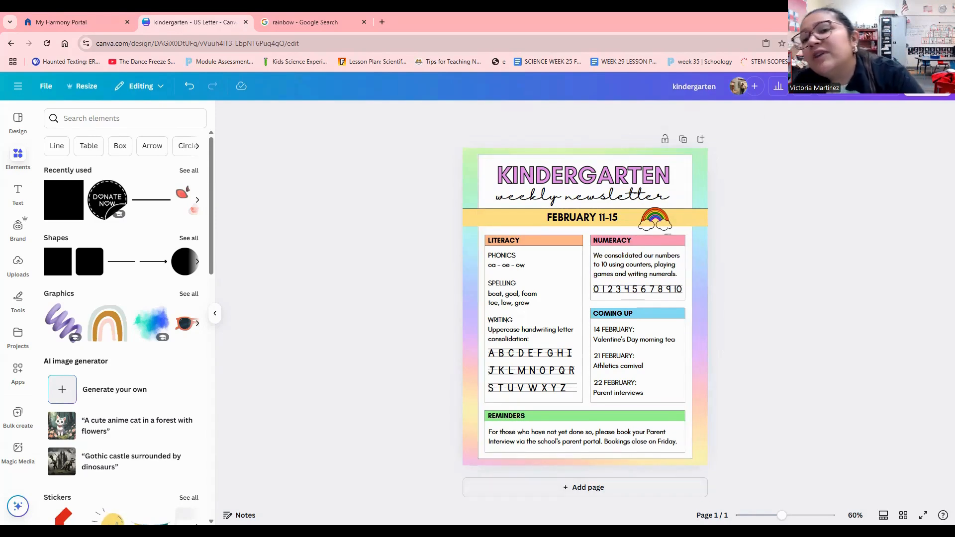
# - Add a second page to the design and search the templates for "letter a worksheet"
pyautogui.click(587, 487)
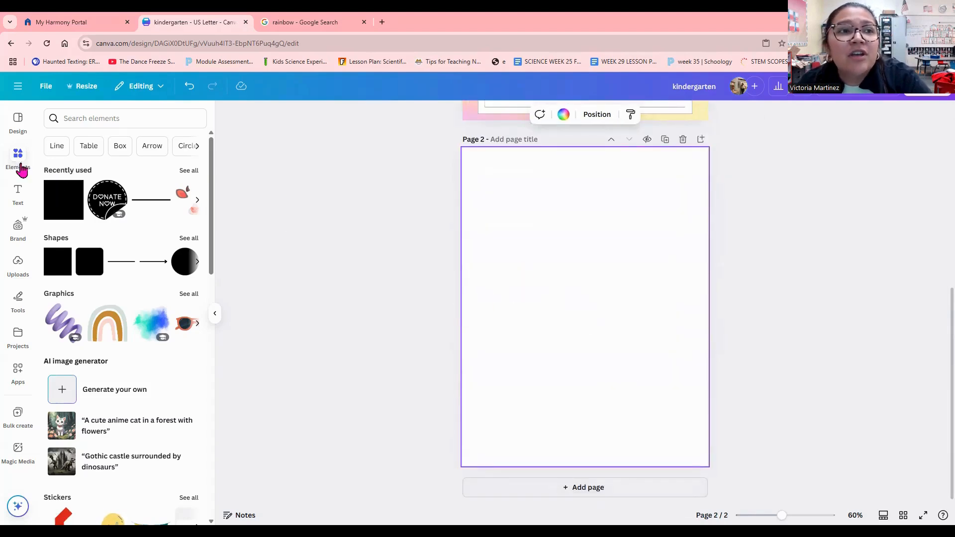
pyautogui.click(17, 124)
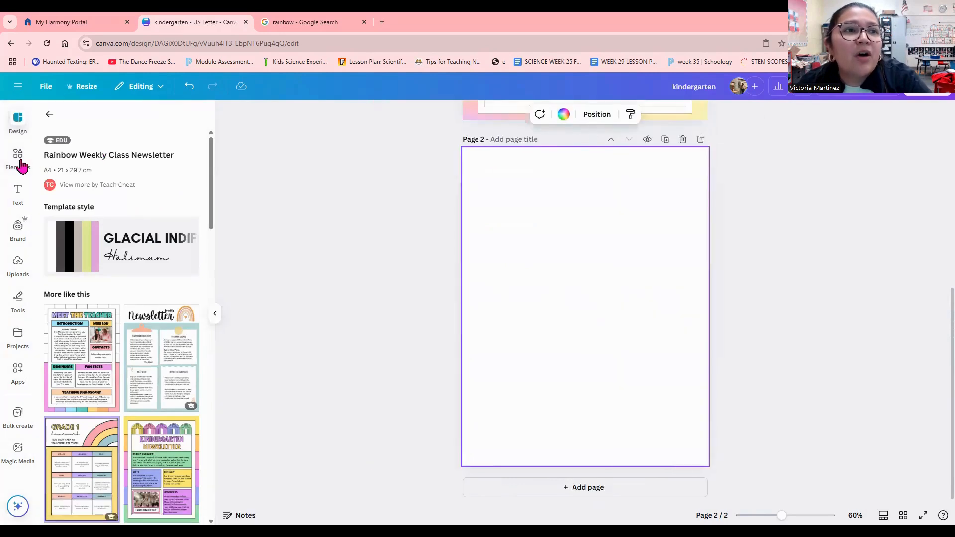
pyautogui.click(50, 115)
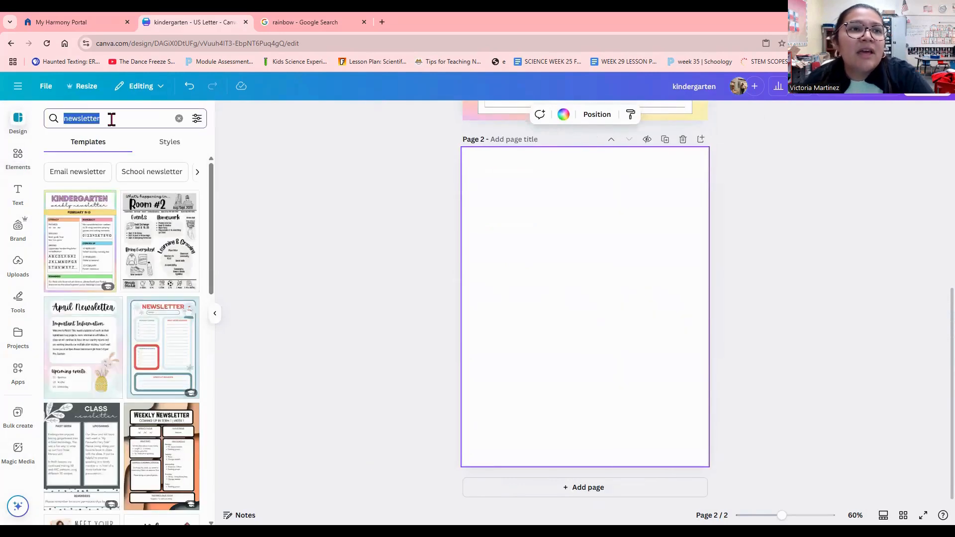
pyautogui.write('letter a')
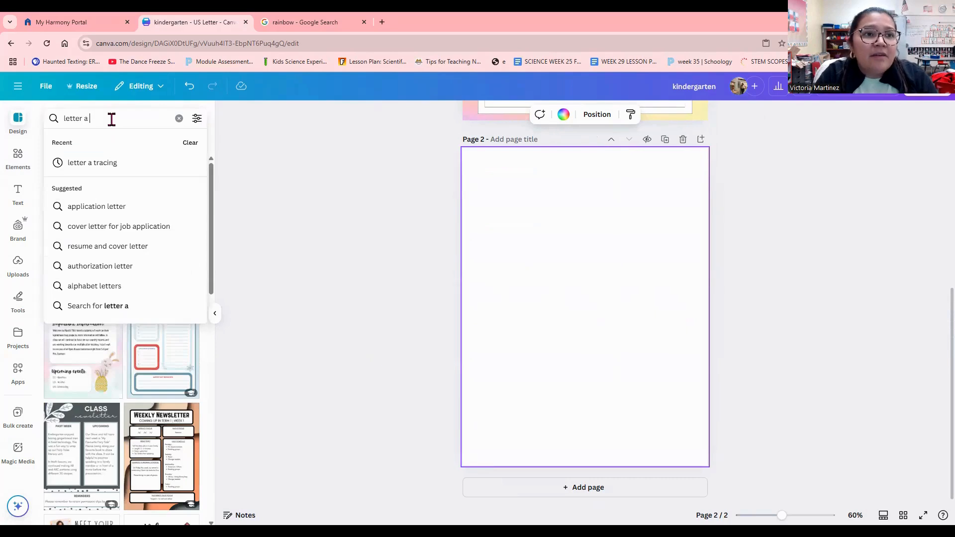
pyautogui.write(' wprlsheet')
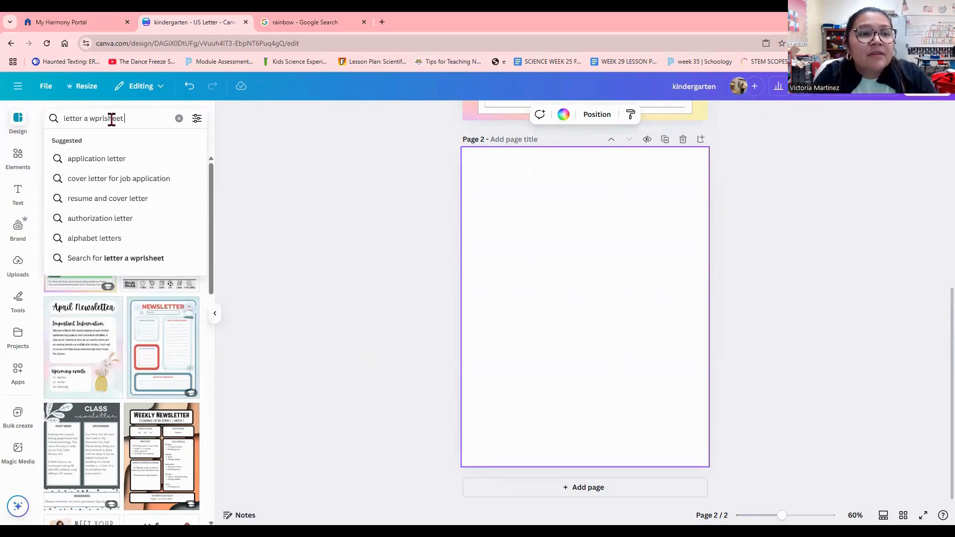
pyautogui.press('BackSpace')
pyautogui.write('orksheet')
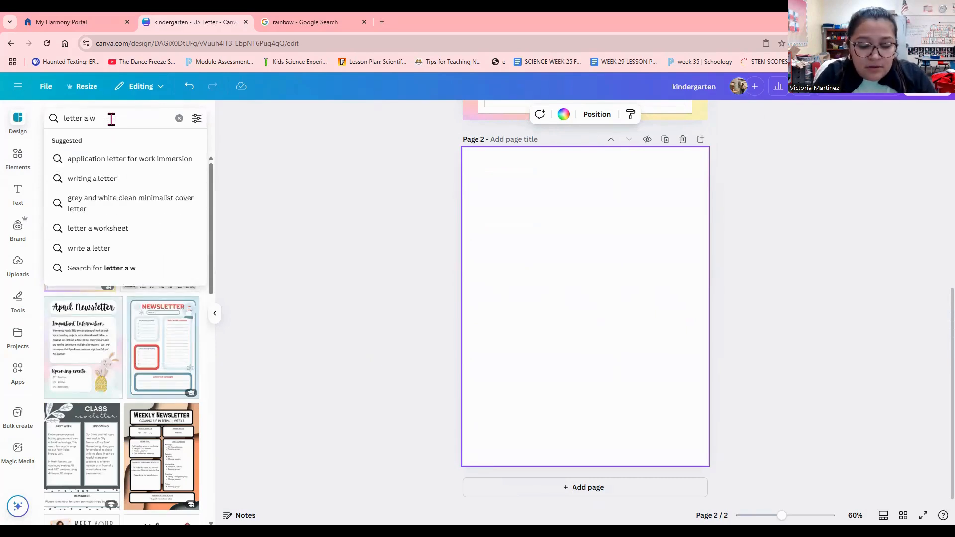
pyautogui.press('Return')
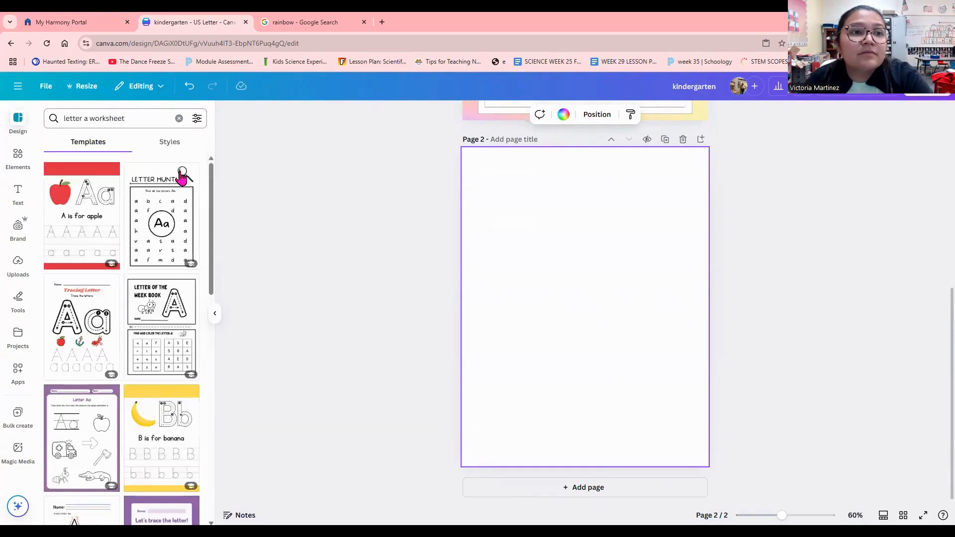
# - Browse the worksheet templates and apply the red "A is for apple" Letter A Tracing Worksheet to page 2
pyautogui.scroll(-4, 149, 294)
pyautogui.scroll(-7, 149, 296)
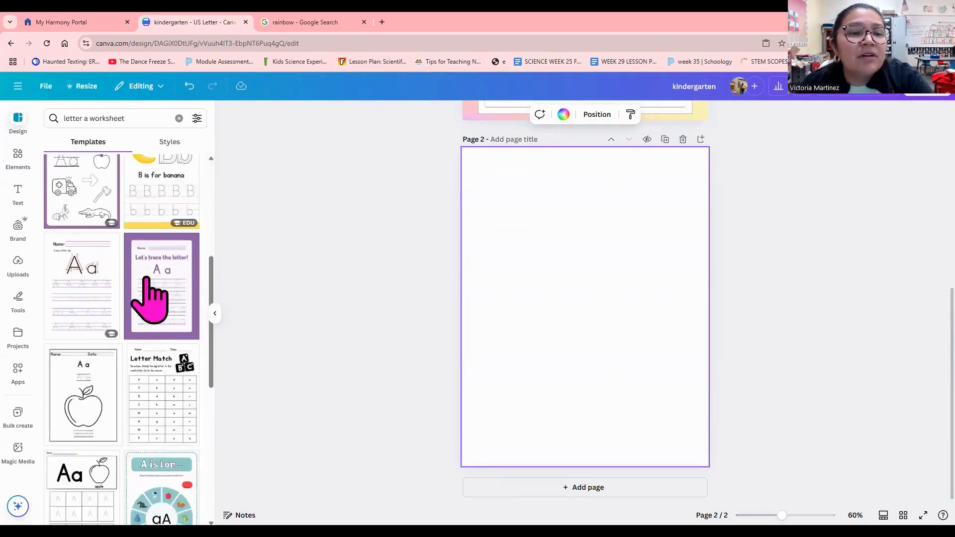
pyautogui.scroll(8, 149, 298)
pyautogui.scroll(3, 150, 298)
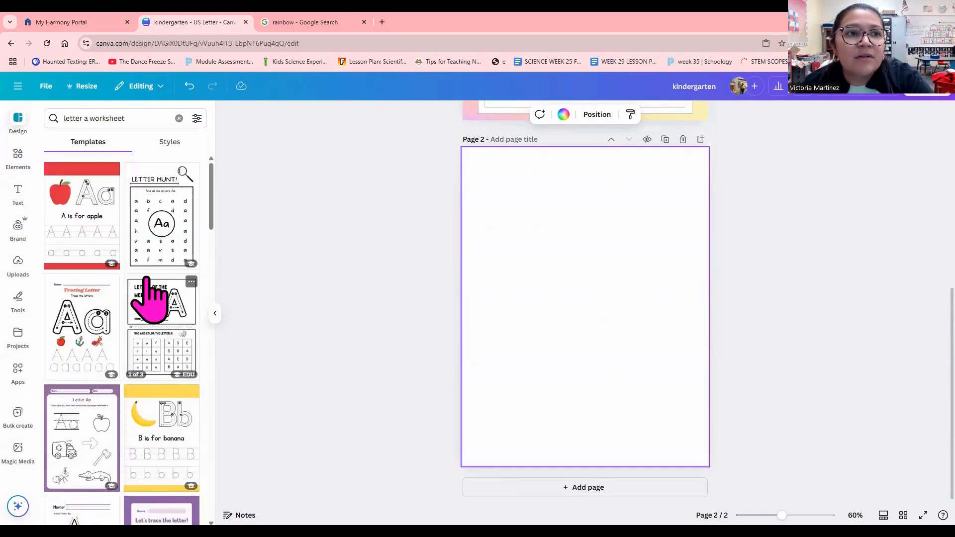
pyautogui.click(98, 237)
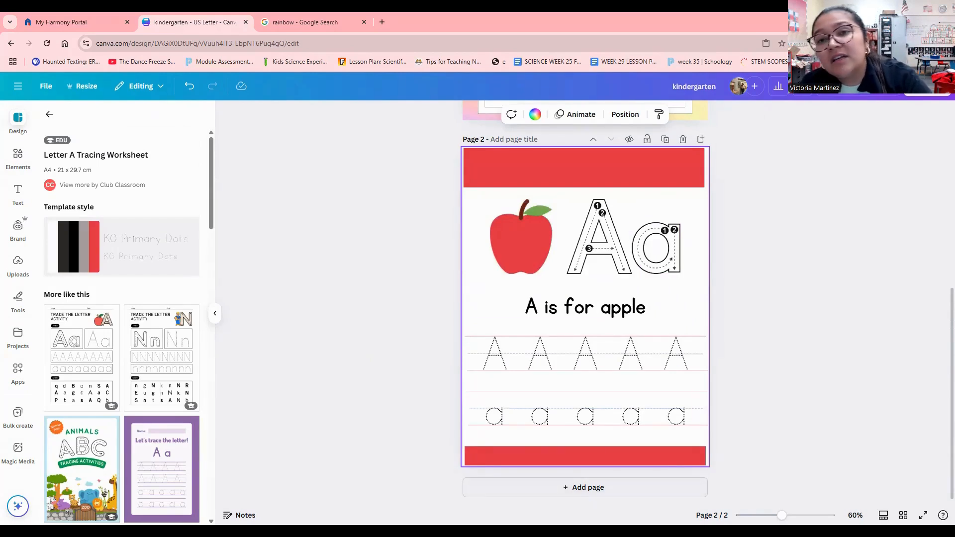
pyautogui.click(741, 453)
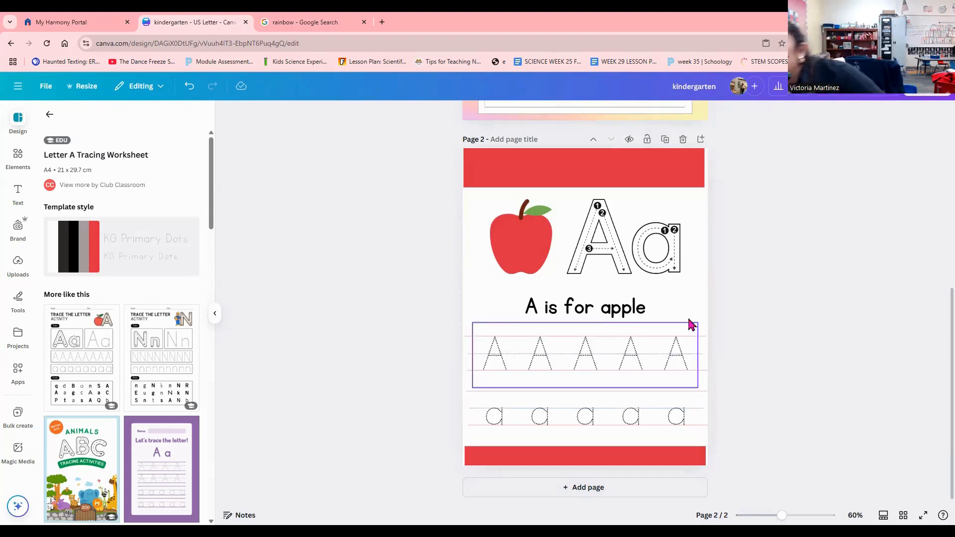
# - Add a third page to the design and search the templates for "number 1"
pyautogui.click(631, 487)
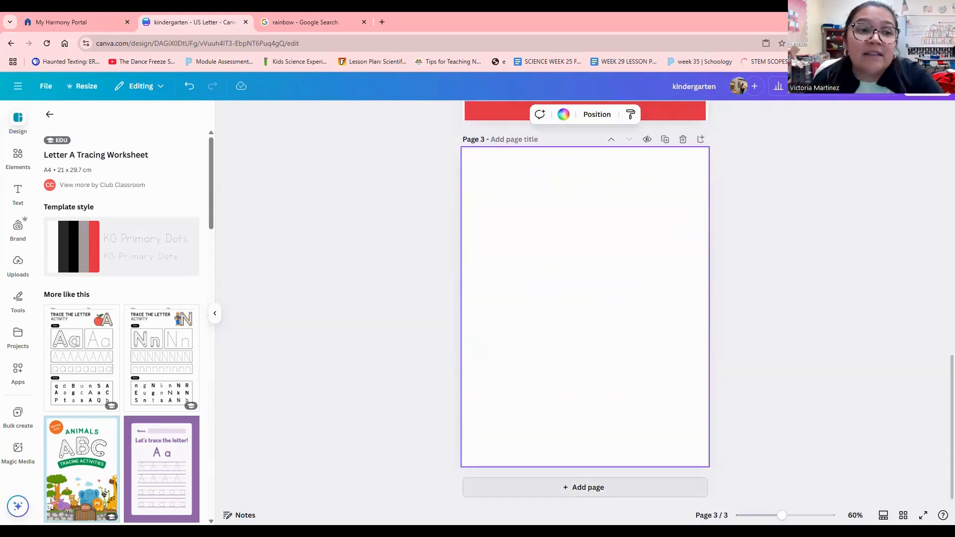
pyautogui.scroll(-2, 142, 230)
pyautogui.scroll(3, 120, 164)
pyautogui.click(49, 114)
pyautogui.click(100, 112)
pyautogui.tripleClick(100, 113)
pyautogui.write('number 1')
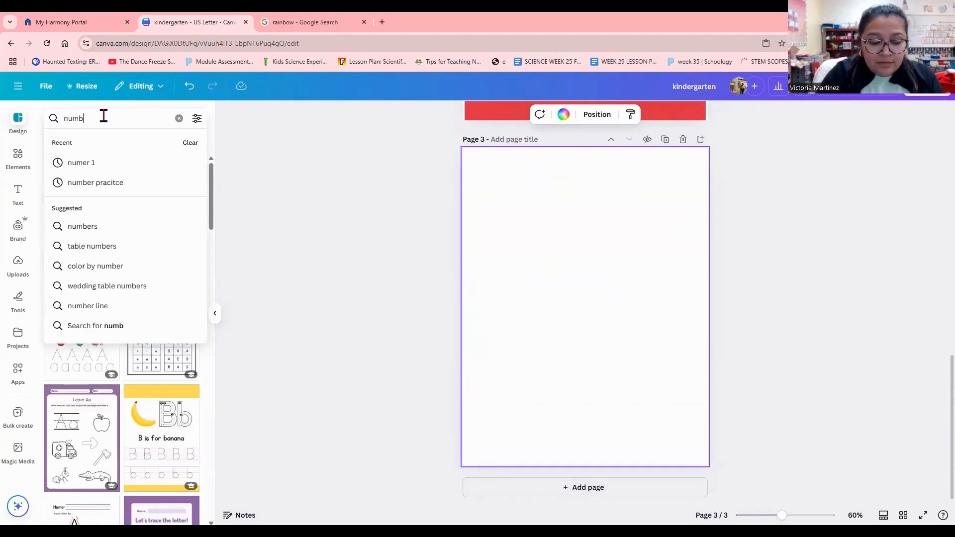
pyautogui.press('Return')
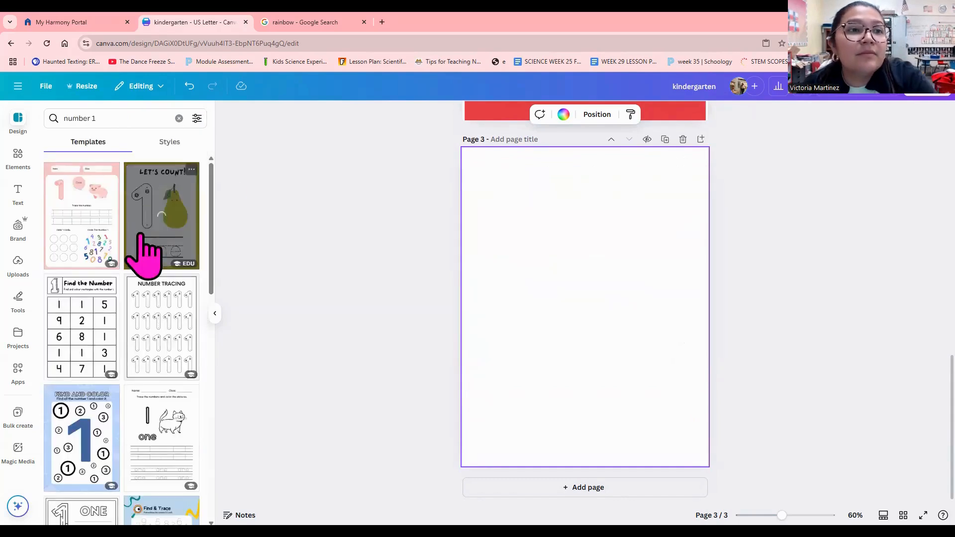
# - Apply the pink Number 1 Tracing Worksheet template with the pig to page 3 and return to the newsletter page
pyautogui.click(95, 238)
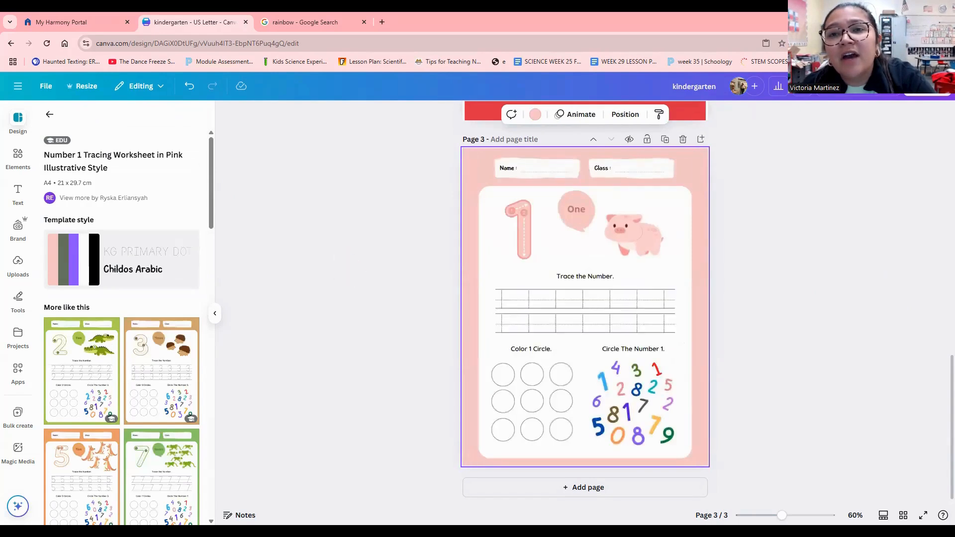
pyautogui.click(810, 330)
pyautogui.scroll(5, 743, 253)
pyautogui.scroll(5, 747, 244)
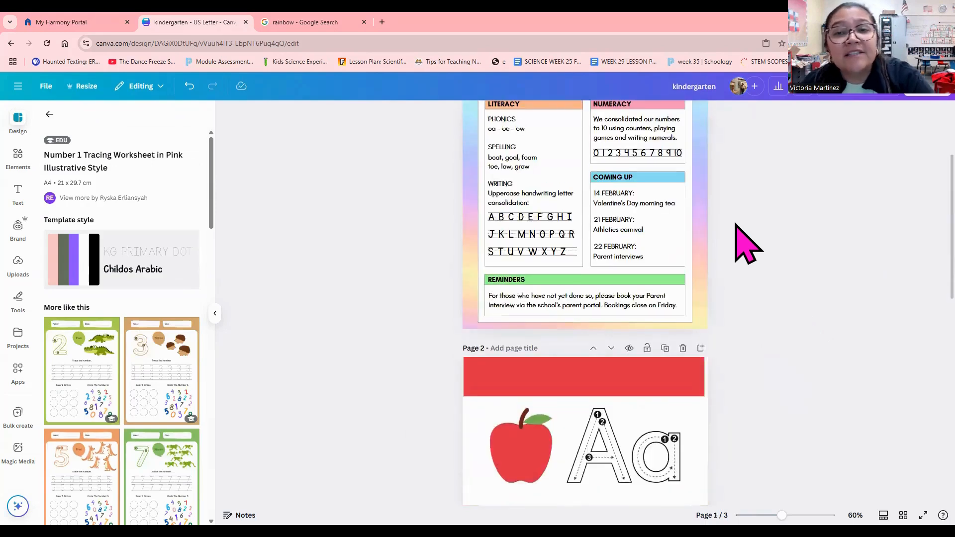
pyautogui.scroll(2, 748, 243)
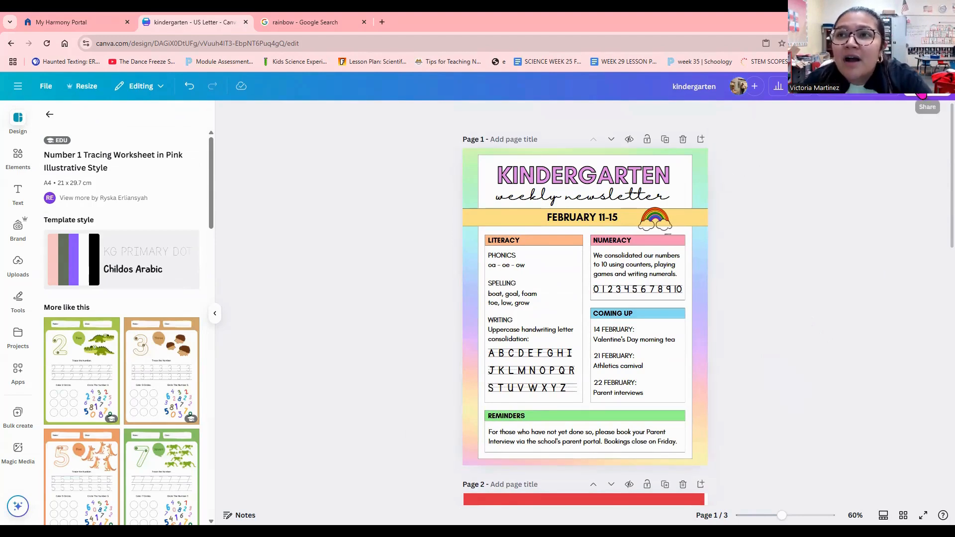
# - Download pages 1-3 of the design as a PDF Print file
pyautogui.click(921, 95)
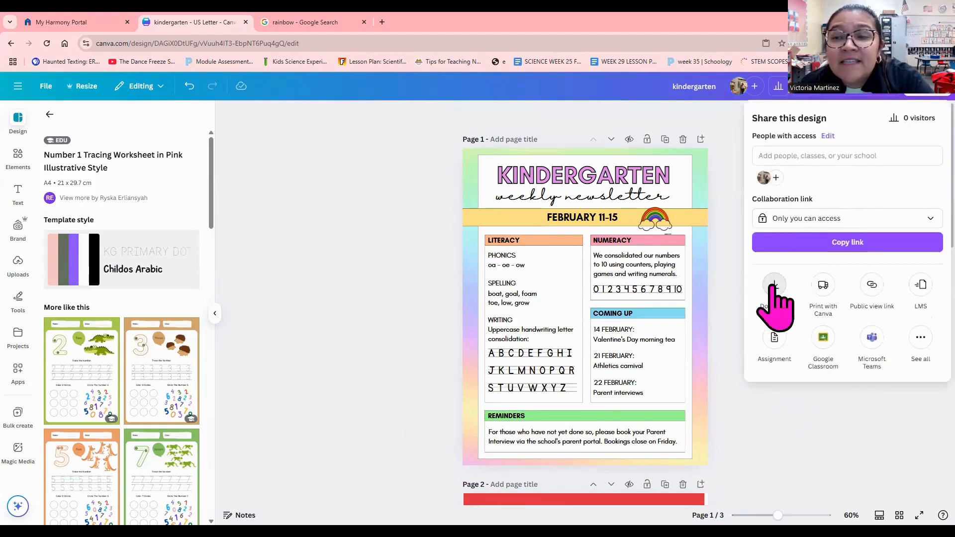
pyautogui.click(775, 292)
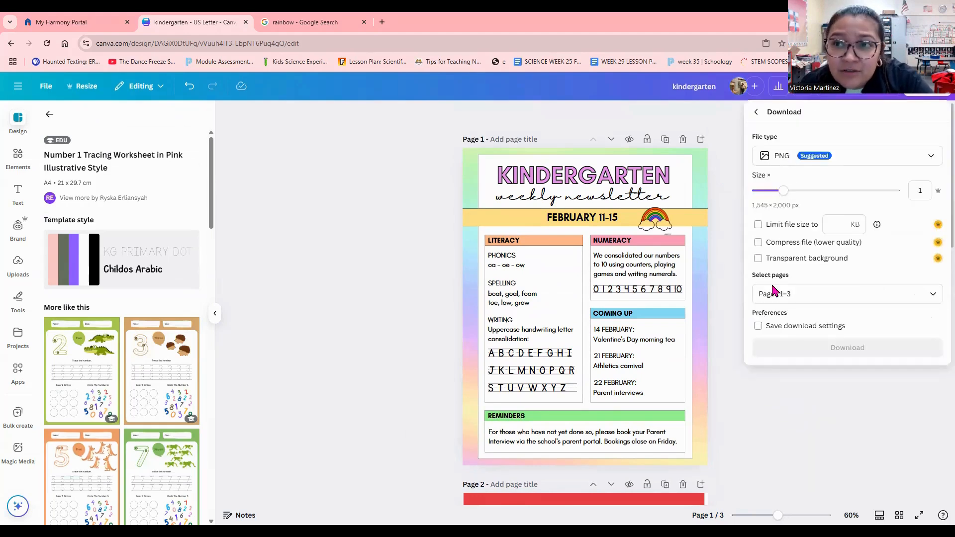
pyautogui.click(831, 156)
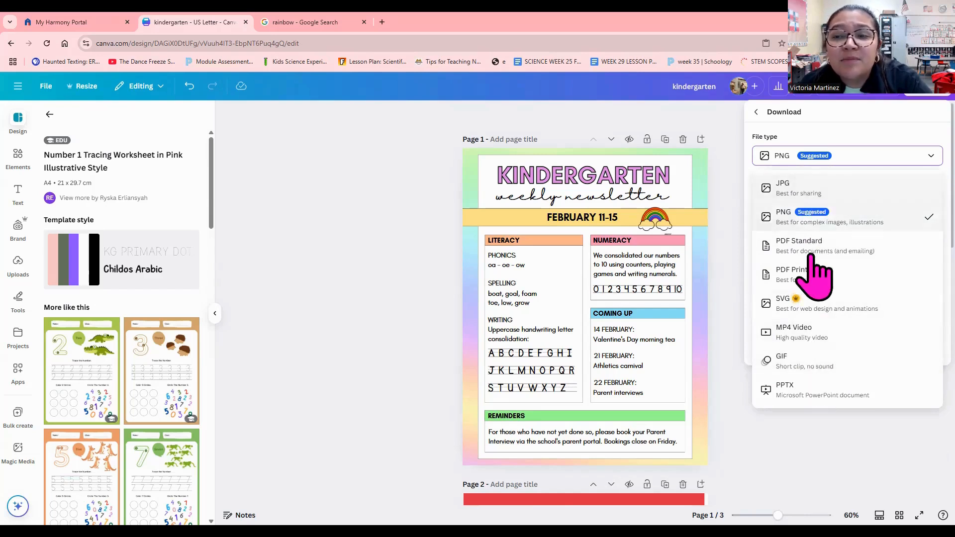
pyautogui.click(830, 274)
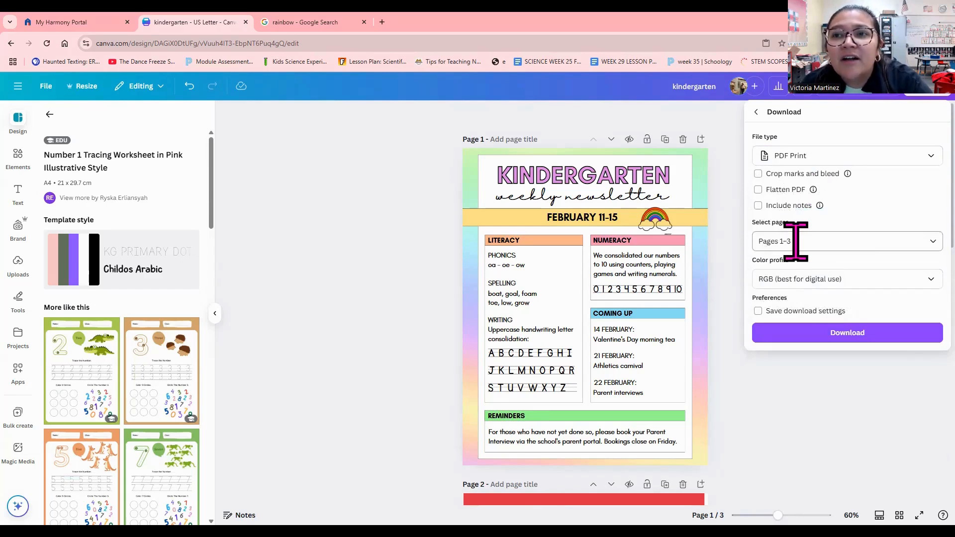
pyautogui.click(841, 330)
pyautogui.click(835, 336)
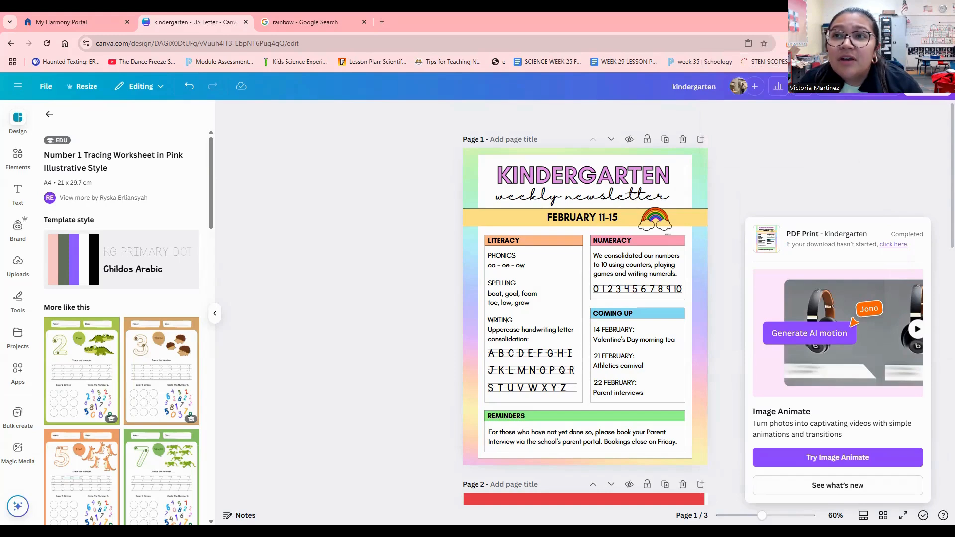
# - Open the downloaded kindergarten.pdf in the browser and review its newsletter and worksheet pages
pyautogui.click(778, 86)
pyautogui.click(758, 95)
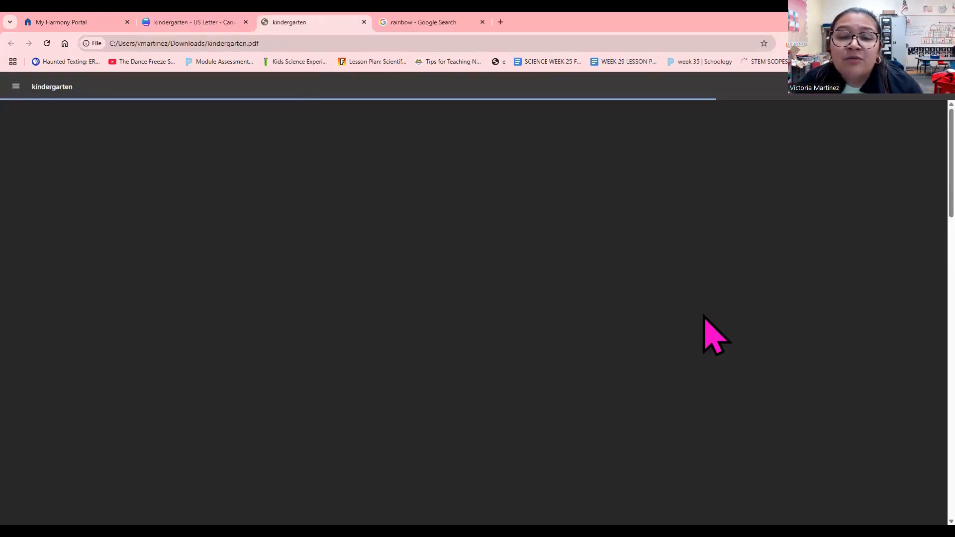
pyautogui.scroll(-4, 741, 313)
pyautogui.scroll(-15, 743, 297)
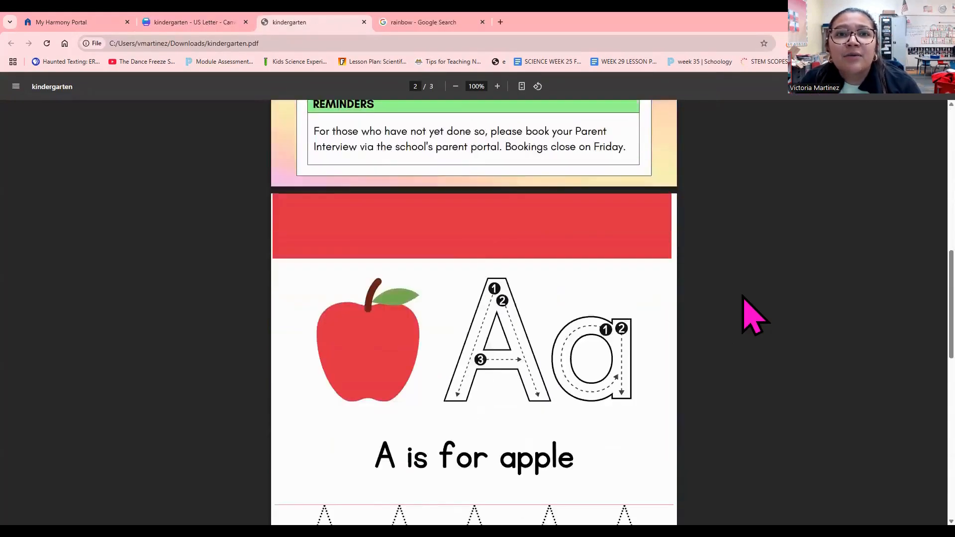
pyautogui.scroll(20, 751, 316)
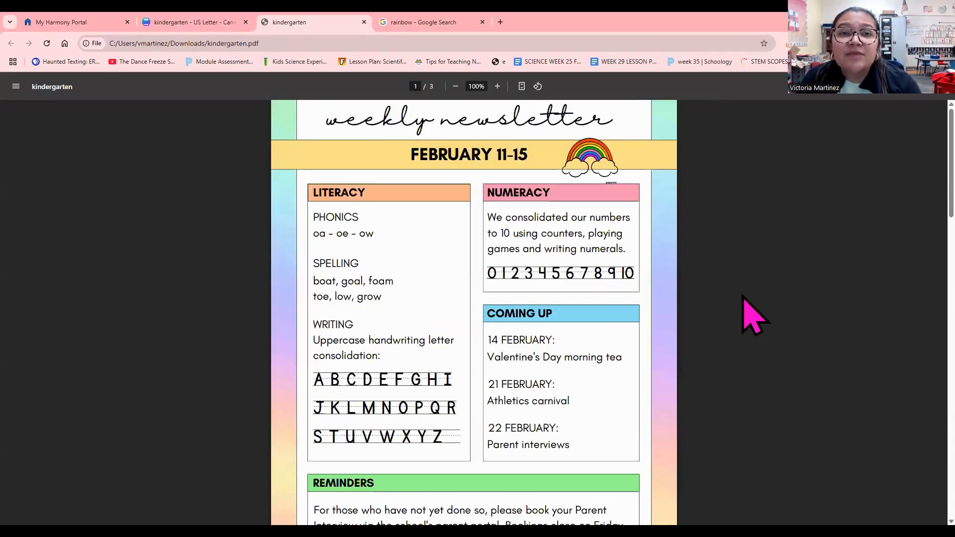
pyautogui.scroll(2, 754, 315)
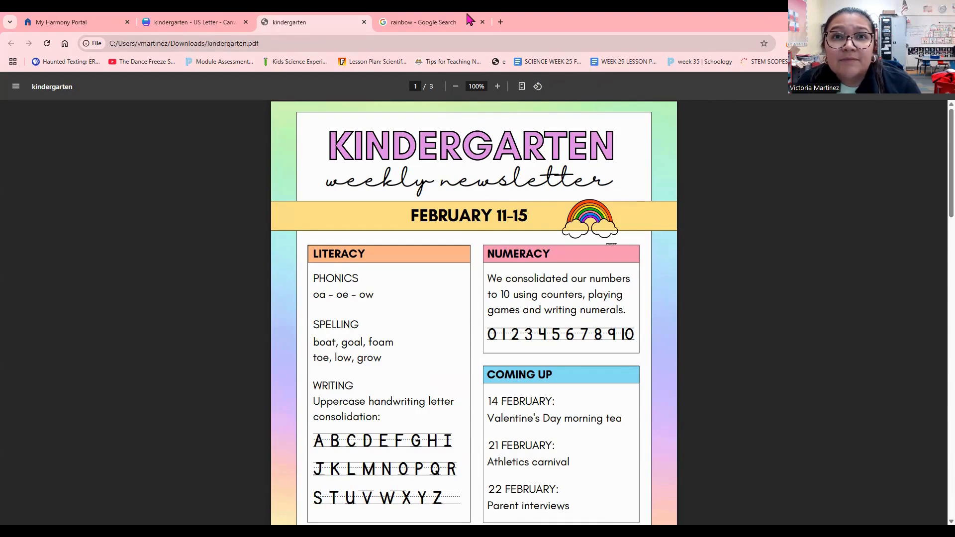
# - Return to the kindergarten design, go to page 3 and search the templates for "awards certificate"
pyautogui.click(221, 21)
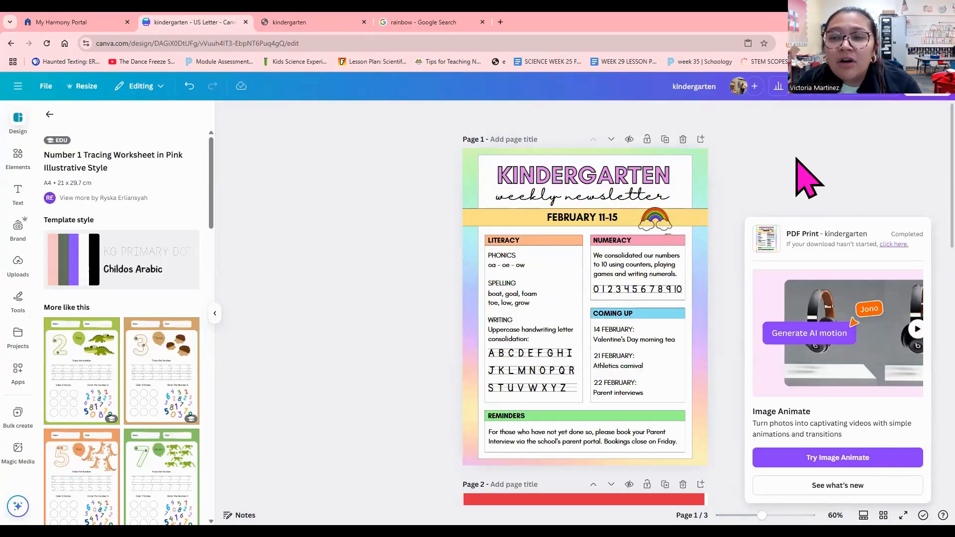
pyautogui.scroll(-10, 613, 388)
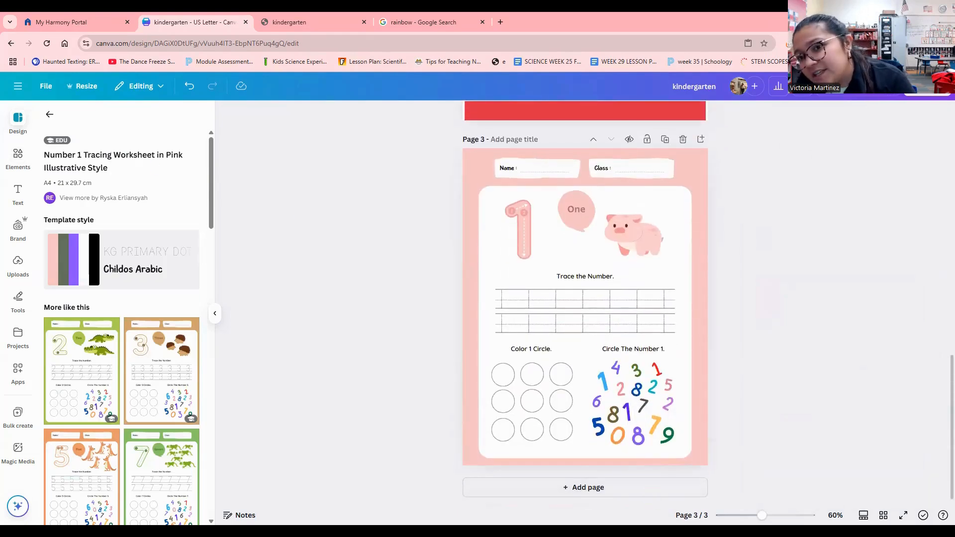
pyautogui.click(48, 117)
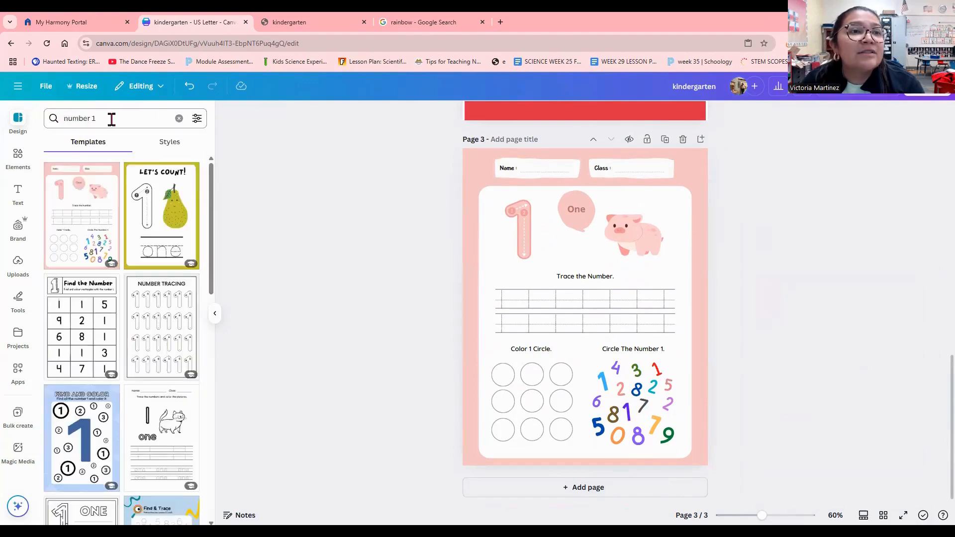
pyautogui.write('awards certificat')
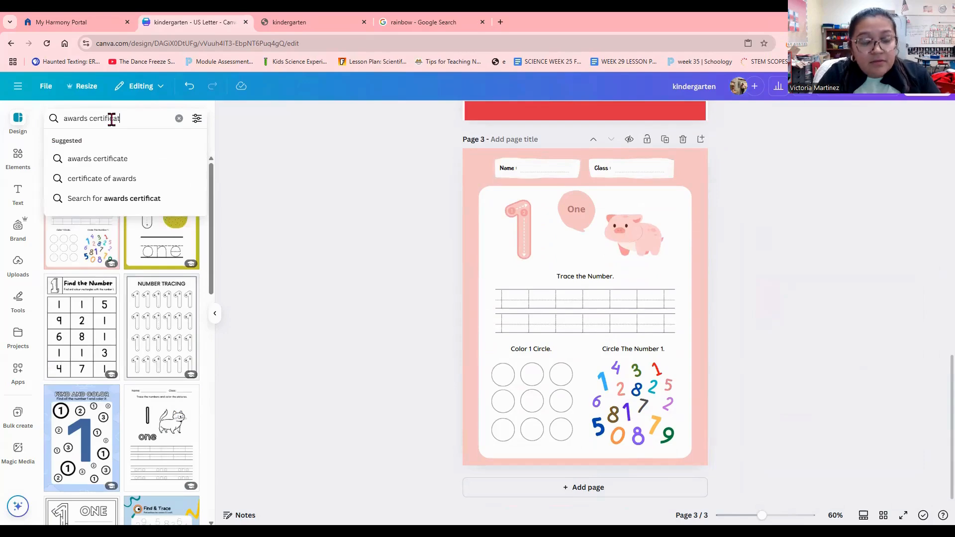
pyautogui.write('e')
pyautogui.press('Return')
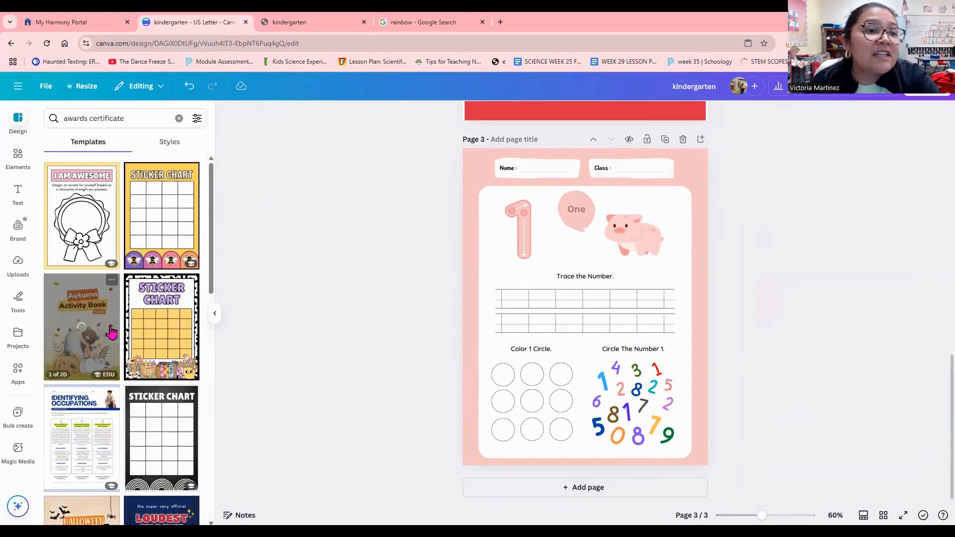
# - Browse the awards certificate results in both templates and styles for a suitable certificate design
pyautogui.scroll(-10, 110, 332)
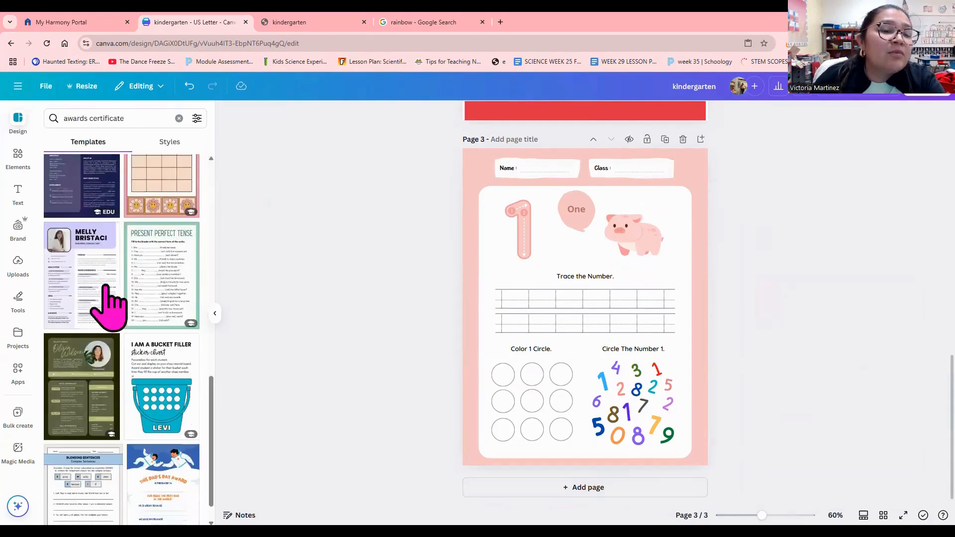
pyautogui.scroll(-10, 110, 302)
pyautogui.scroll(-10, 134, 170)
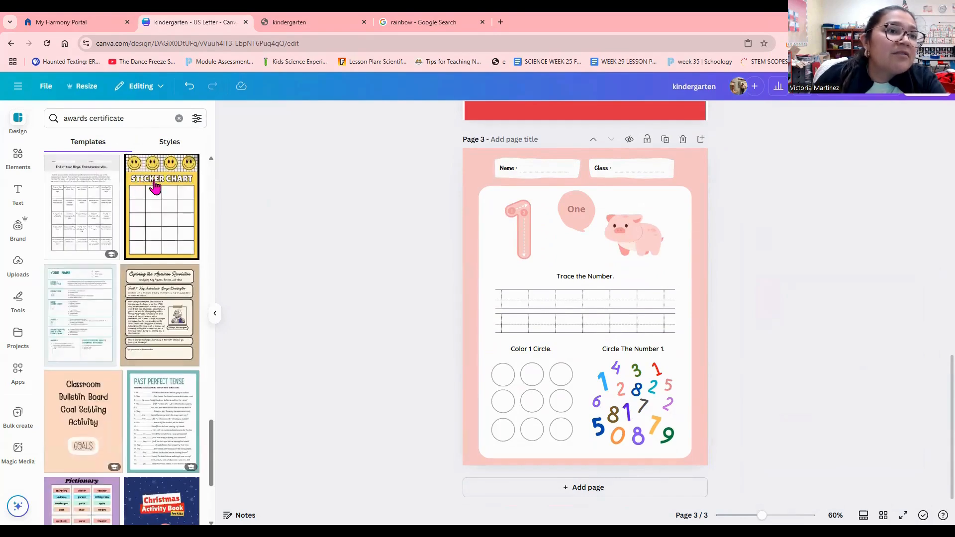
pyautogui.scroll(-3, 156, 187)
pyautogui.click(167, 145)
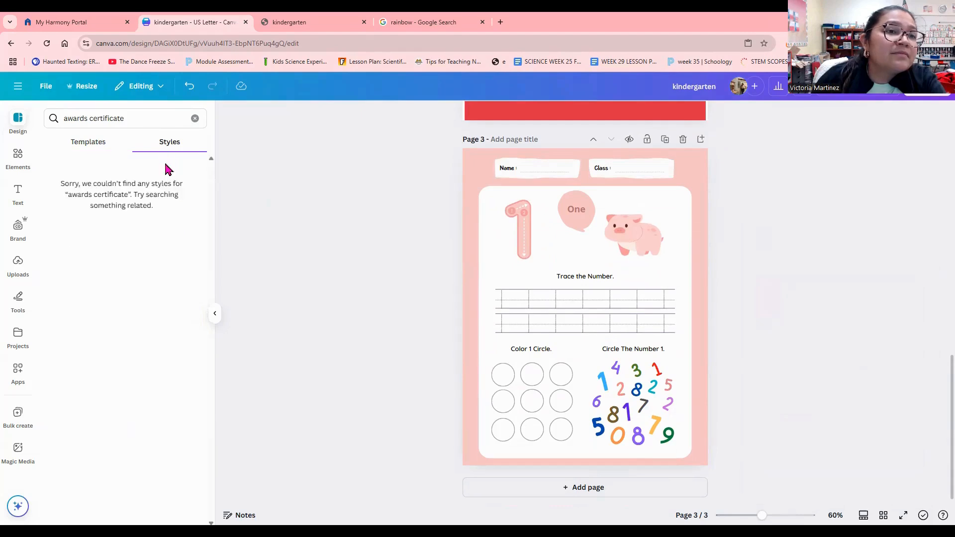
pyautogui.click(104, 149)
pyautogui.scroll(-10, 144, 276)
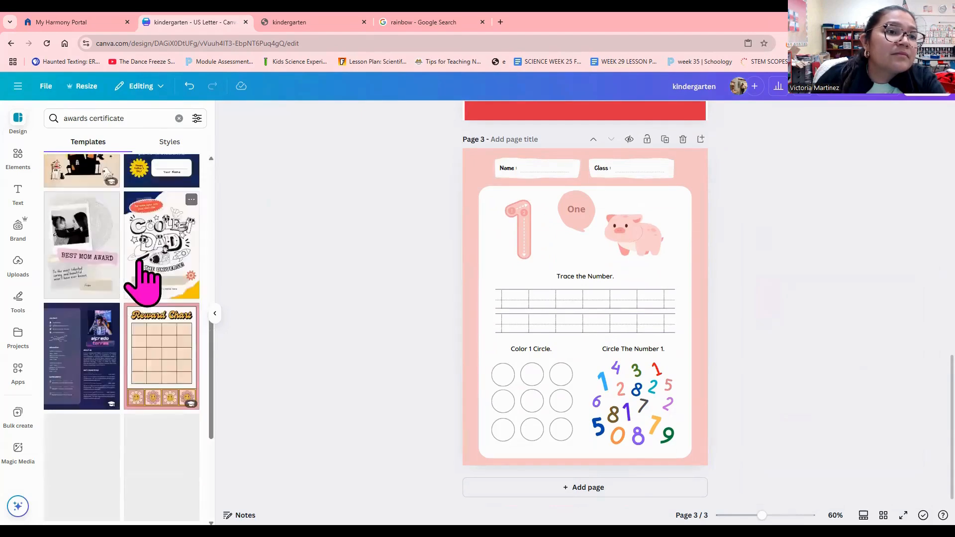
# - Shorten the template search to "certificate" and look through the designs offered
pyautogui.doubleClick(88, 118)
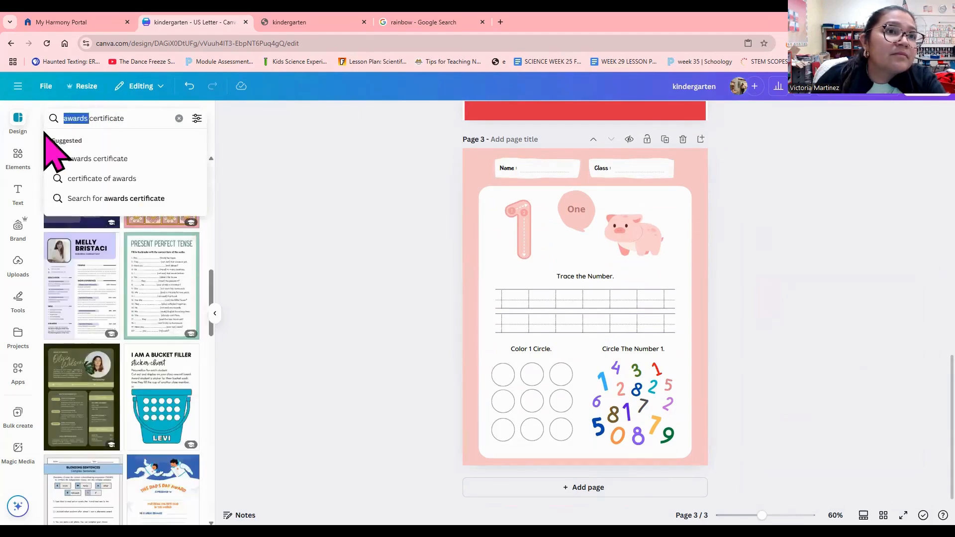
pyautogui.press('BackSpace')
pyautogui.press('Return')
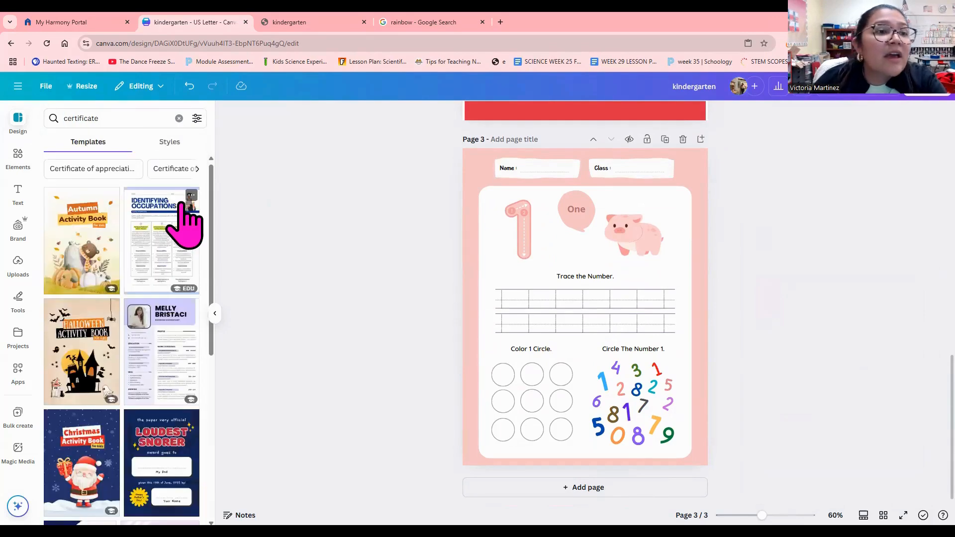
pyautogui.scroll(-5, 186, 221)
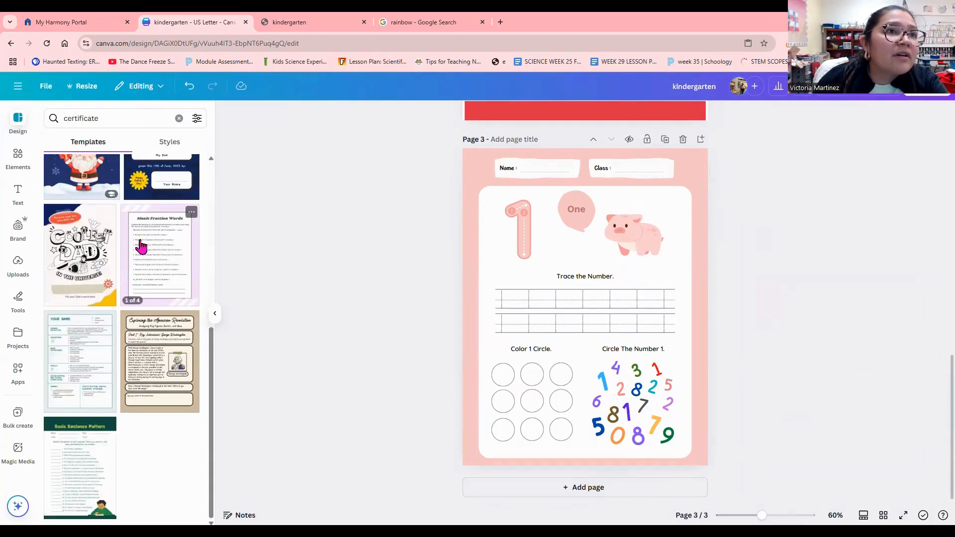
pyautogui.scroll(5, 158, 368)
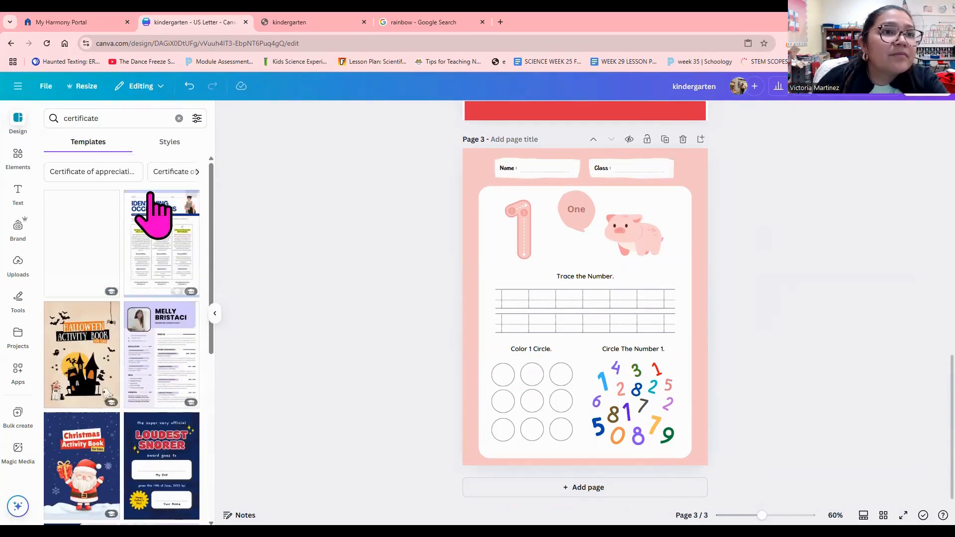
# - Switch to the suggested "Certificate of appreciation" search and apply the colorful rainbow teacher appreciation sign to page 3
pyautogui.click(128, 174)
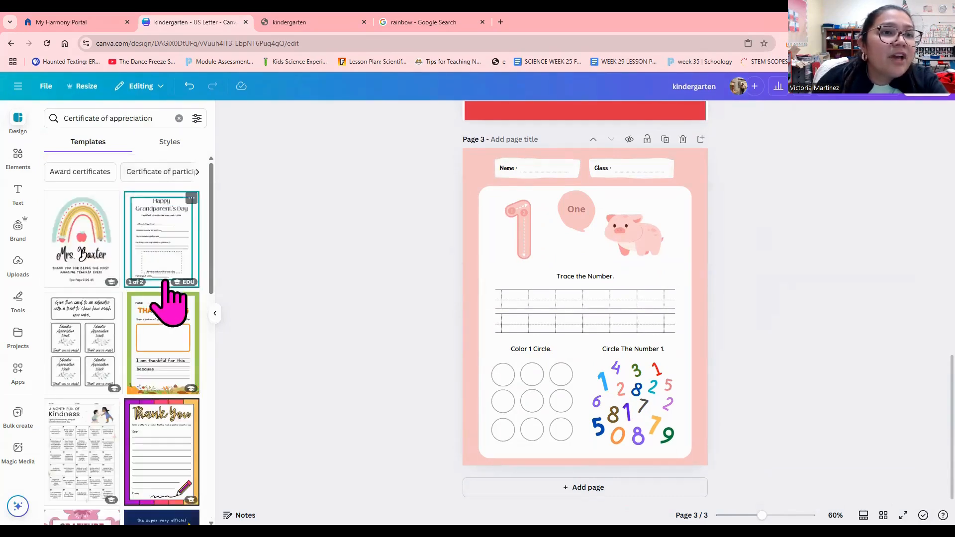
pyautogui.scroll(-3, 100, 254)
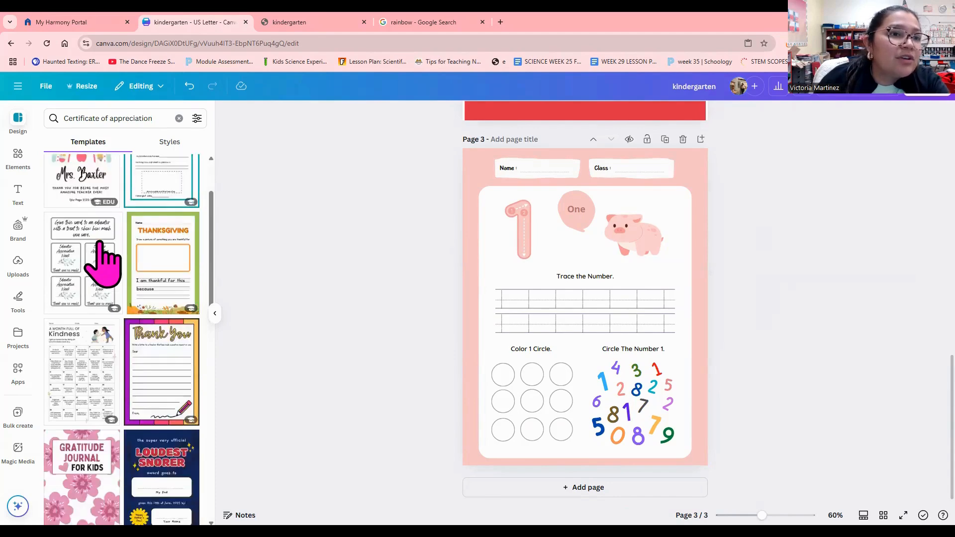
pyautogui.scroll(-5, 98, 242)
pyautogui.scroll(7, 106, 338)
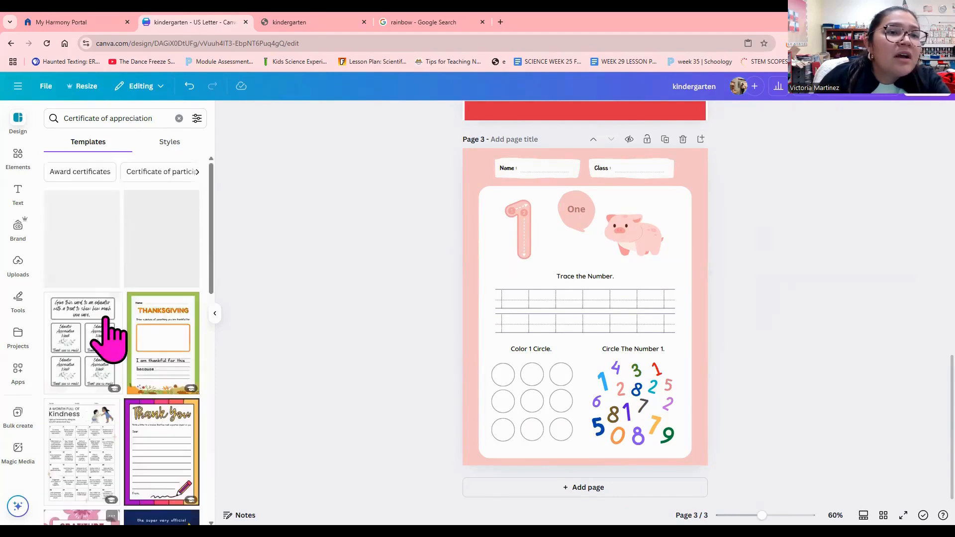
pyautogui.scroll(-4, 159, 373)
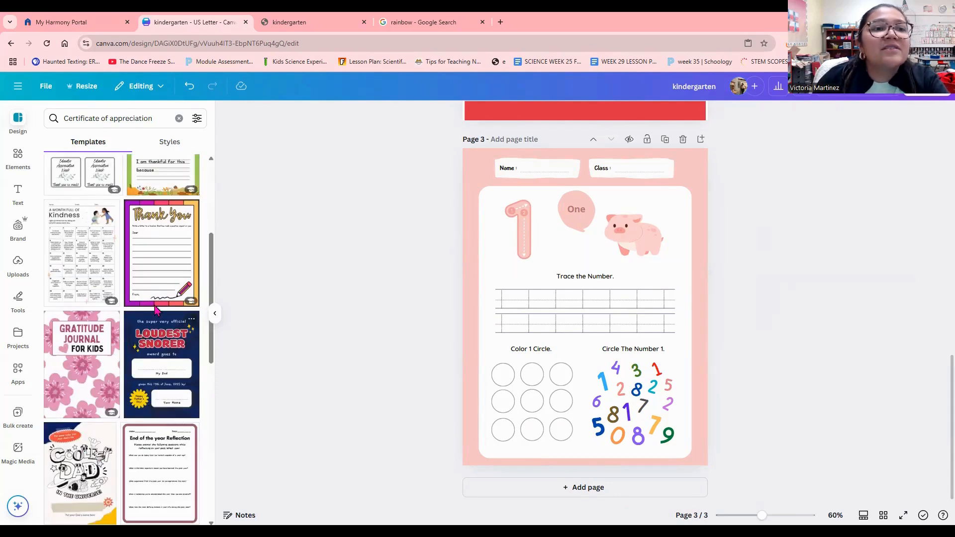
pyautogui.scroll(4, 151, 318)
pyautogui.click(112, 255)
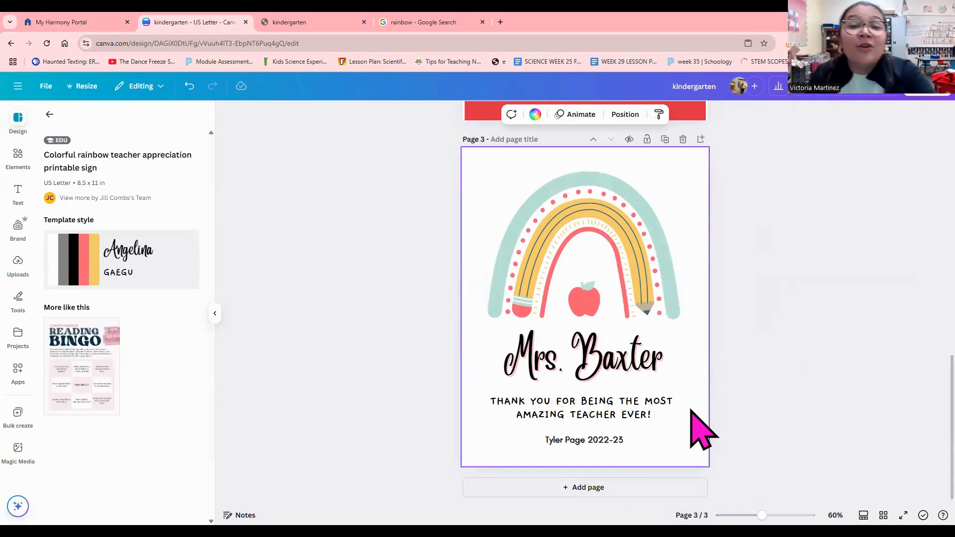
# - Leave the design's certificate template results and open the Projects page
pyautogui.click(49, 115)
pyautogui.scroll(-10, 121, 393)
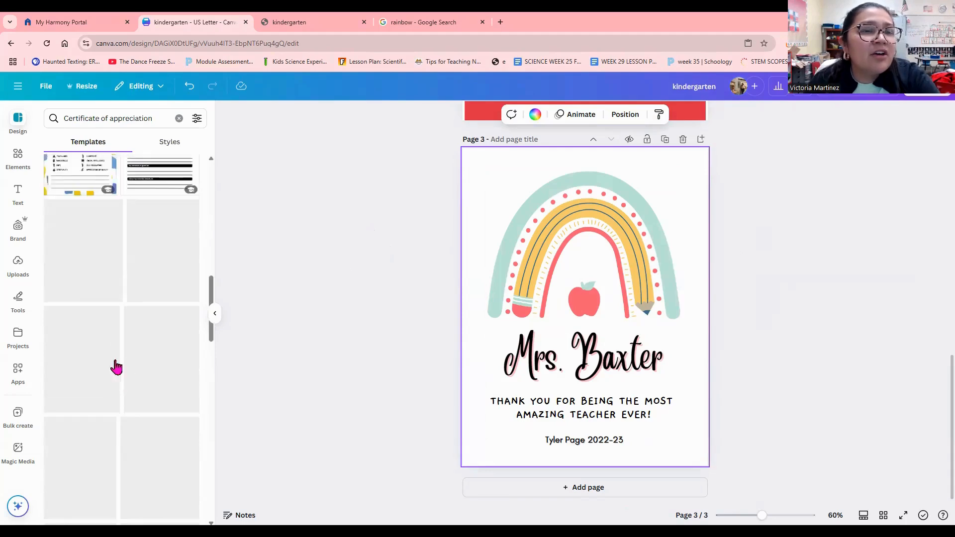
pyautogui.scroll(10, 115, 367)
pyautogui.click(15, 86)
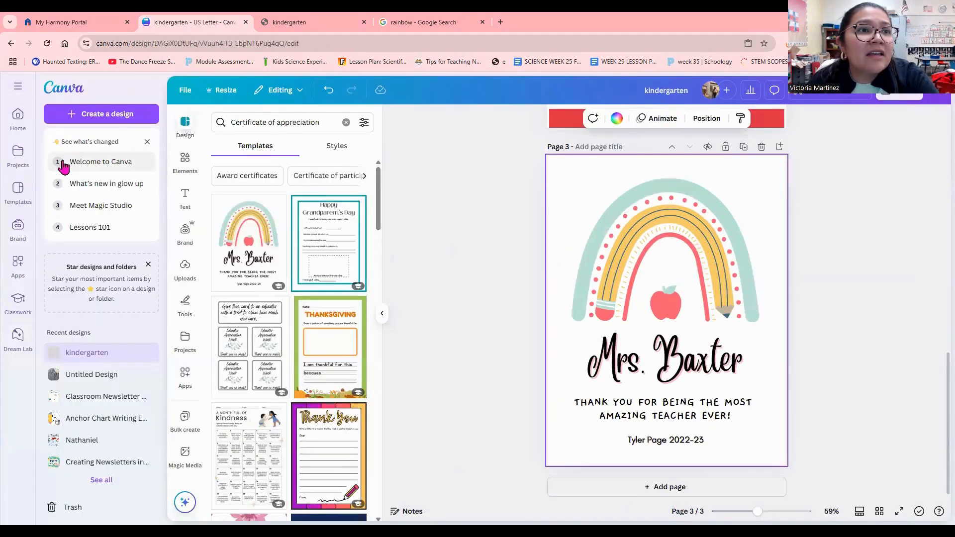
pyautogui.click(20, 86)
pyautogui.click(20, 86)
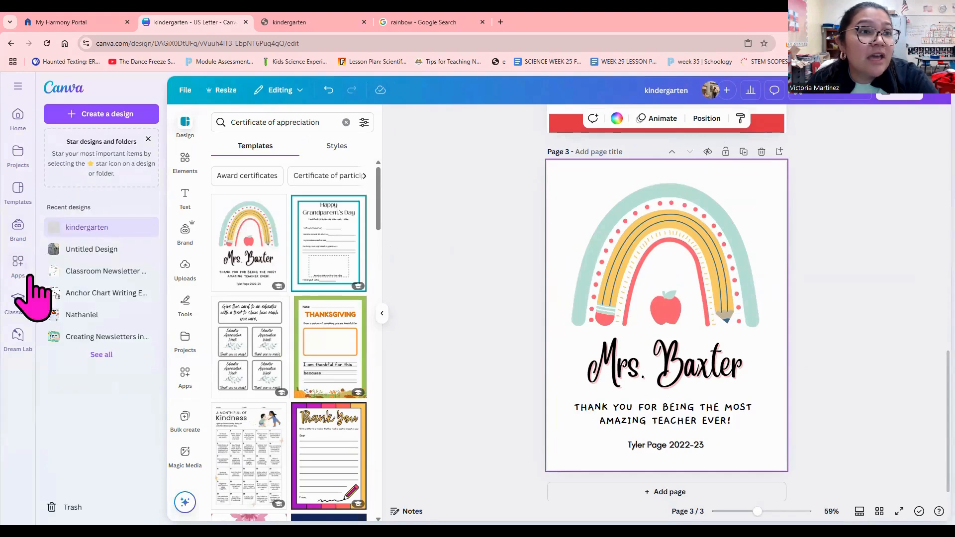
pyautogui.click(19, 154)
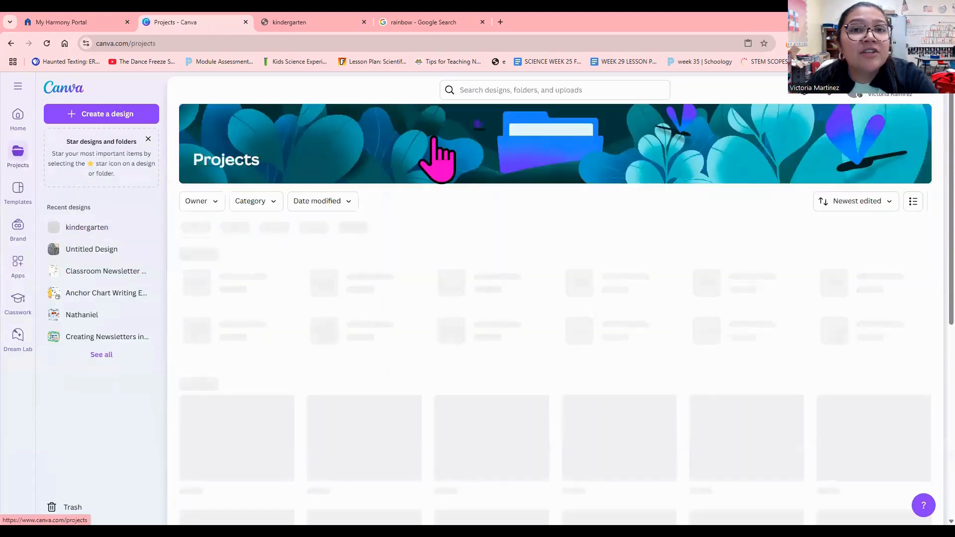
# - Search for "certificates" and remove the "All your content" filter to include Canva templates
pyautogui.click(543, 95)
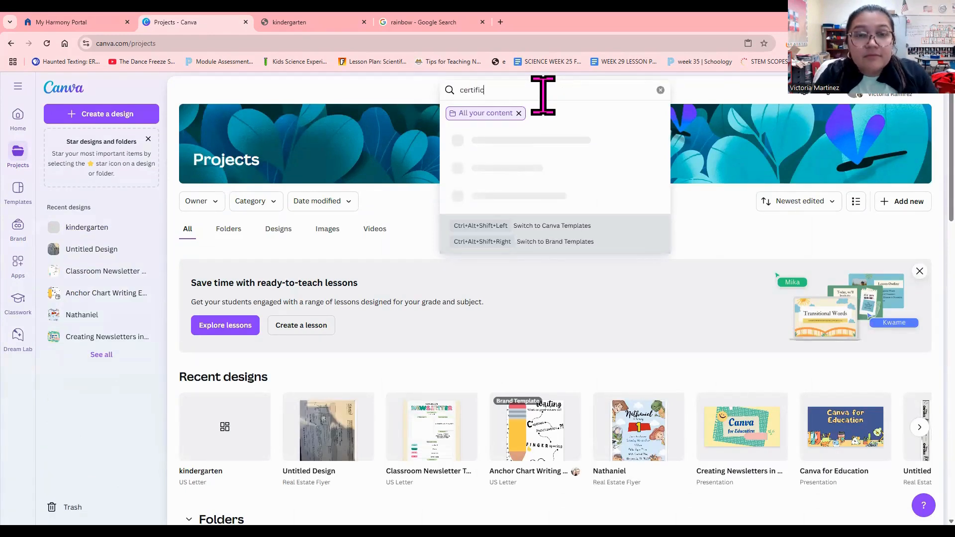
pyautogui.write('certificates')
pyautogui.press('Return')
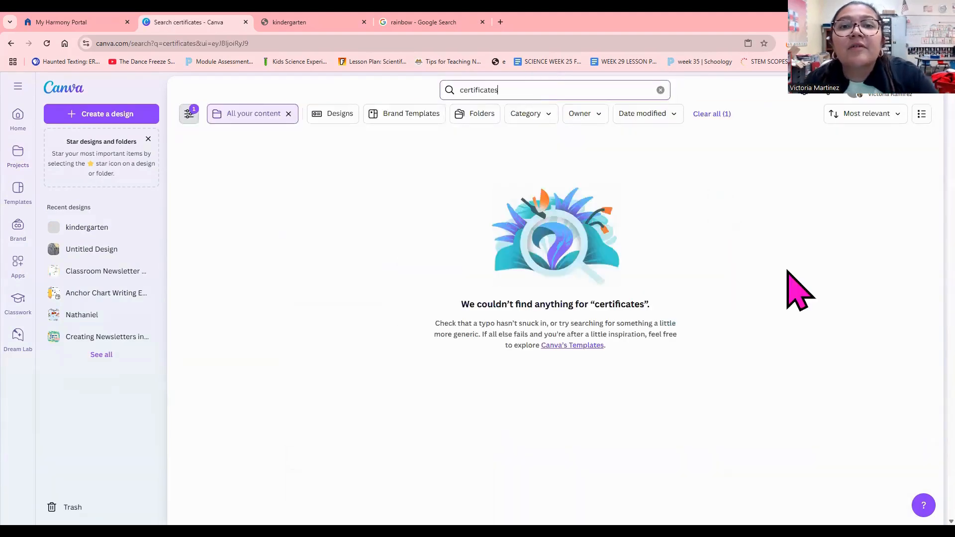
pyautogui.click(289, 114)
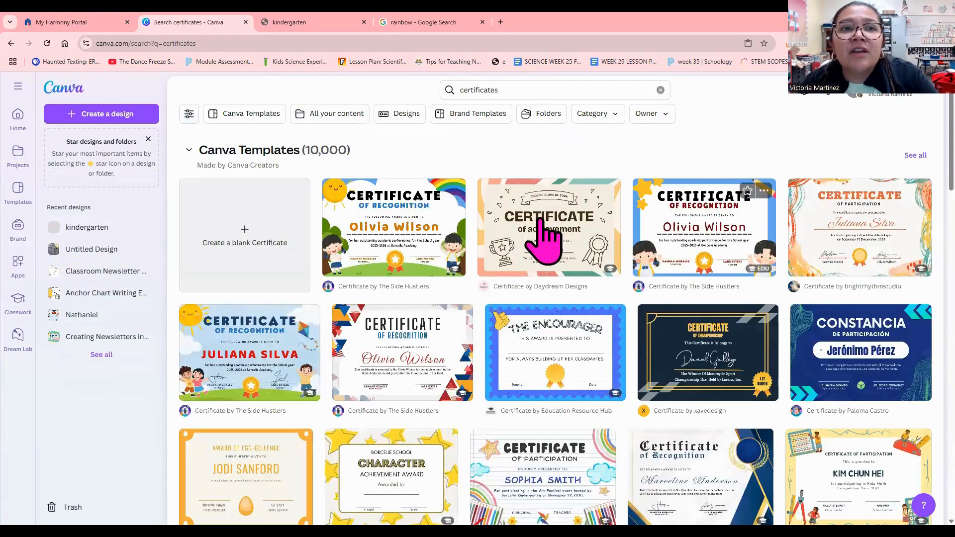
# - Preview the Blue and Red Colorful Modern Patterned Certificate of Recognition template and start customizing it
pyautogui.scroll(-2, 570, 233)
pyautogui.scroll(-5, 572, 240)
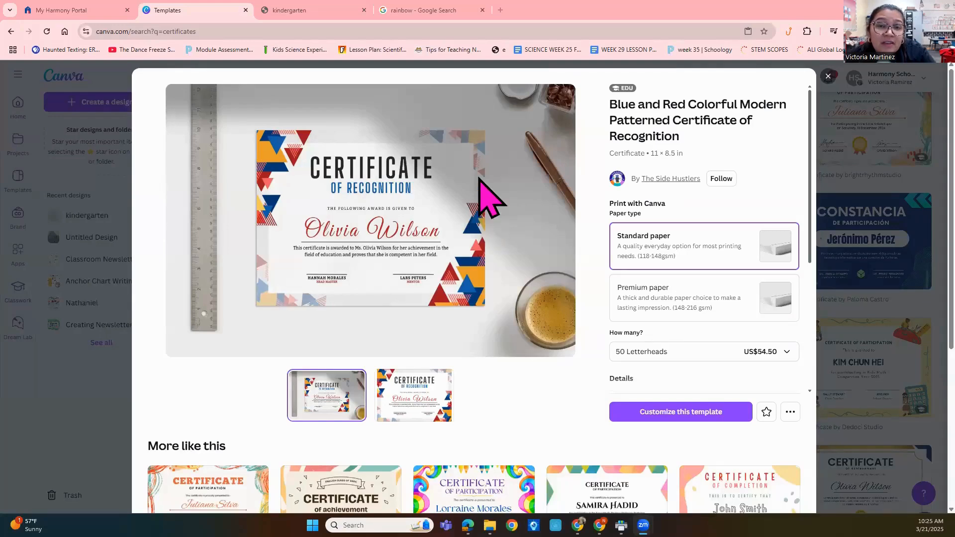
pyautogui.scroll(-4, 485, 188)
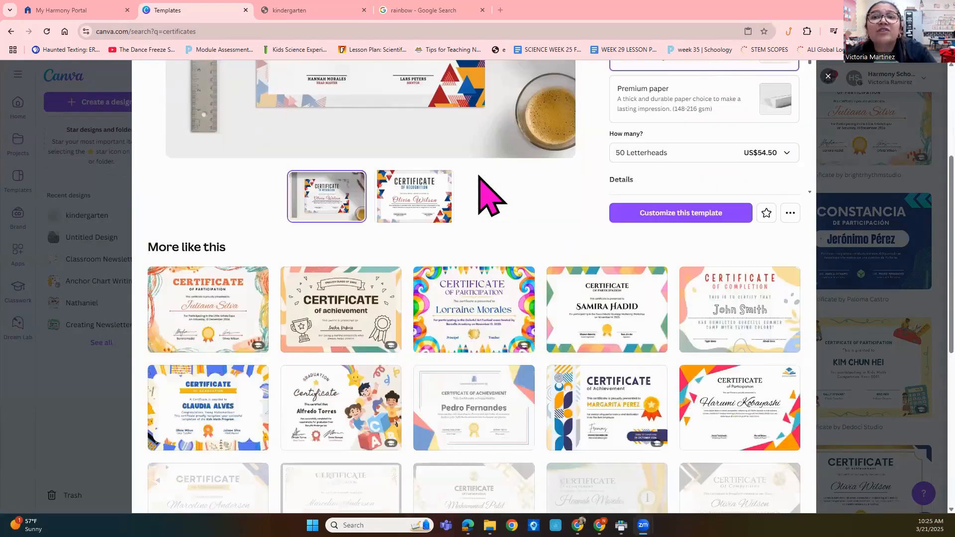
pyautogui.scroll(4, 486, 189)
pyautogui.click(711, 411)
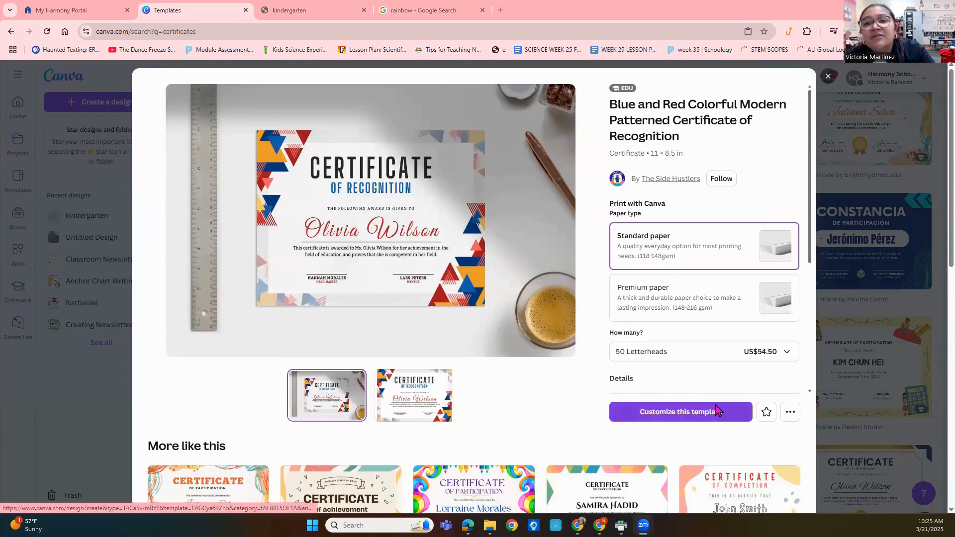